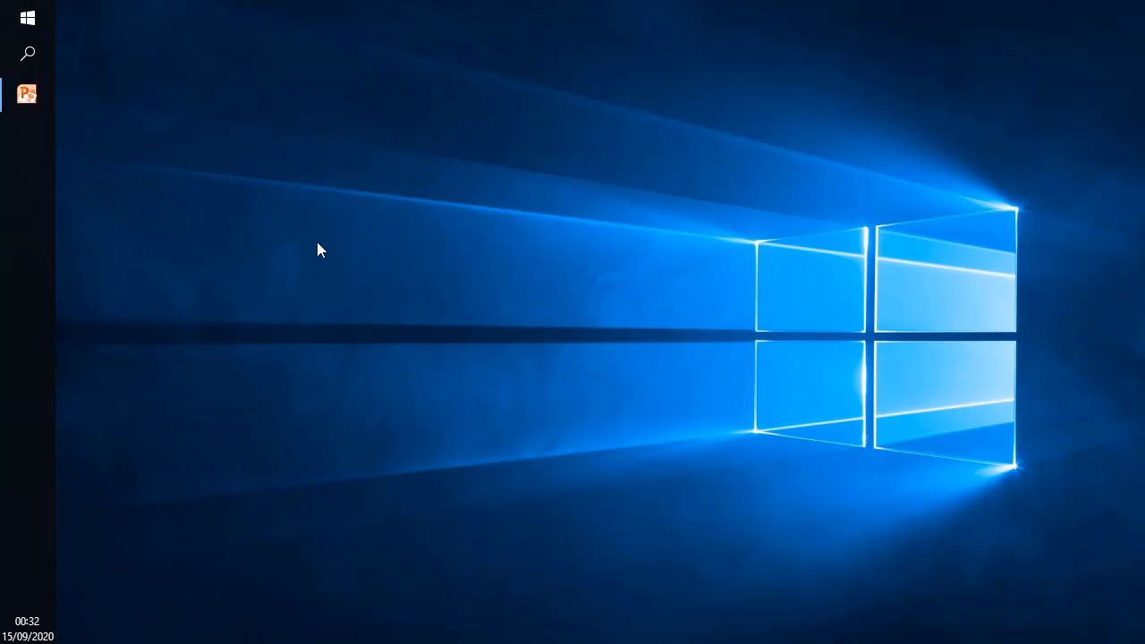
# Open a Command Prompt and display the computer's host name with the hostname command.
pyautogui.click(4, 9)
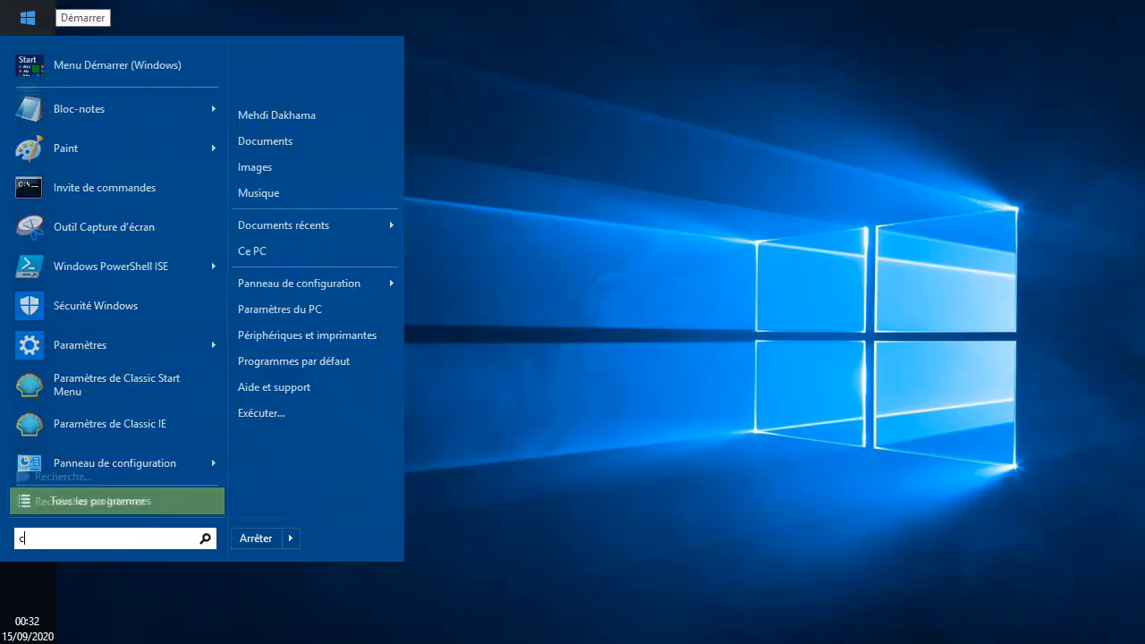
pyautogui.click(4, 9)
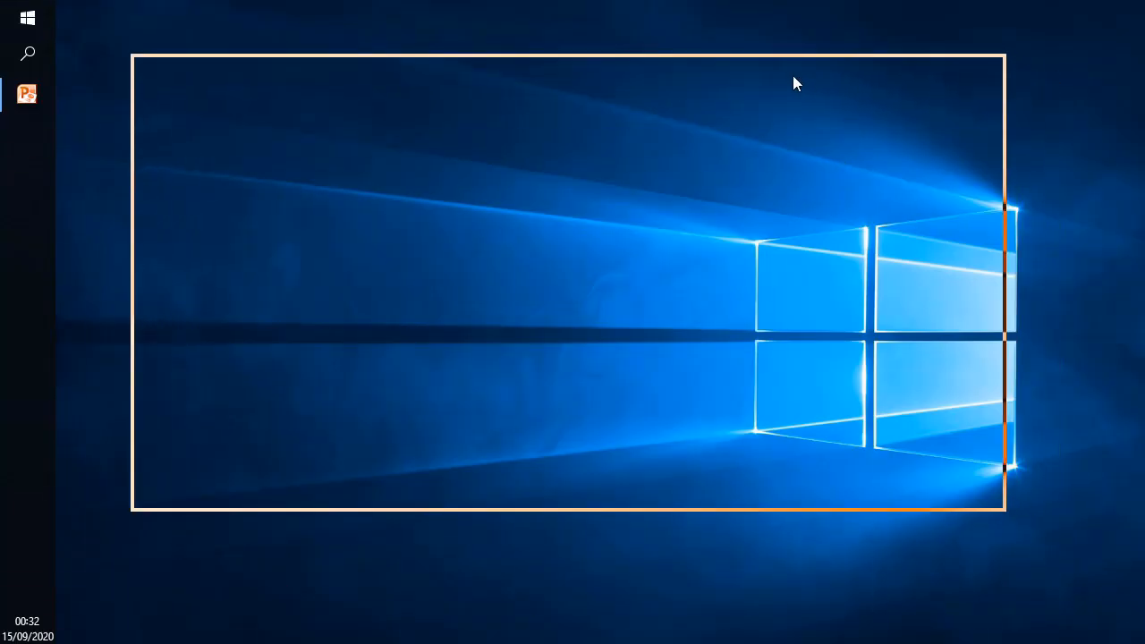
pyautogui.write('hostname')
pyautogui.press('Return')
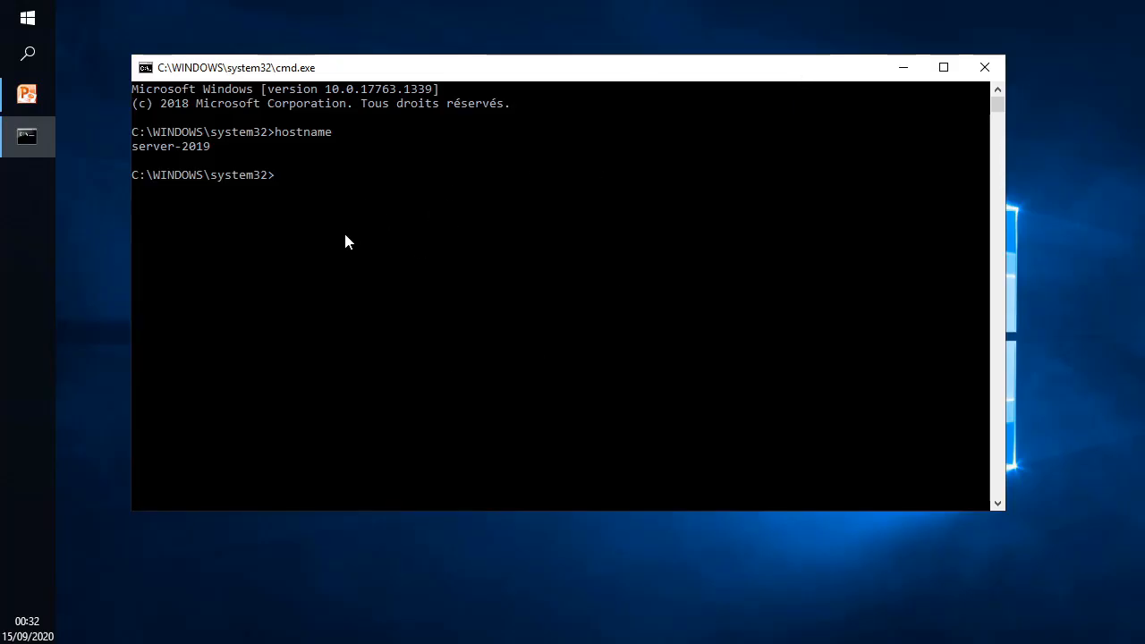
# Open Hyper-V Manager and look through the virtual machines hosted on SERVER-2019, then put its window away.
pyautogui.click(177, 512)
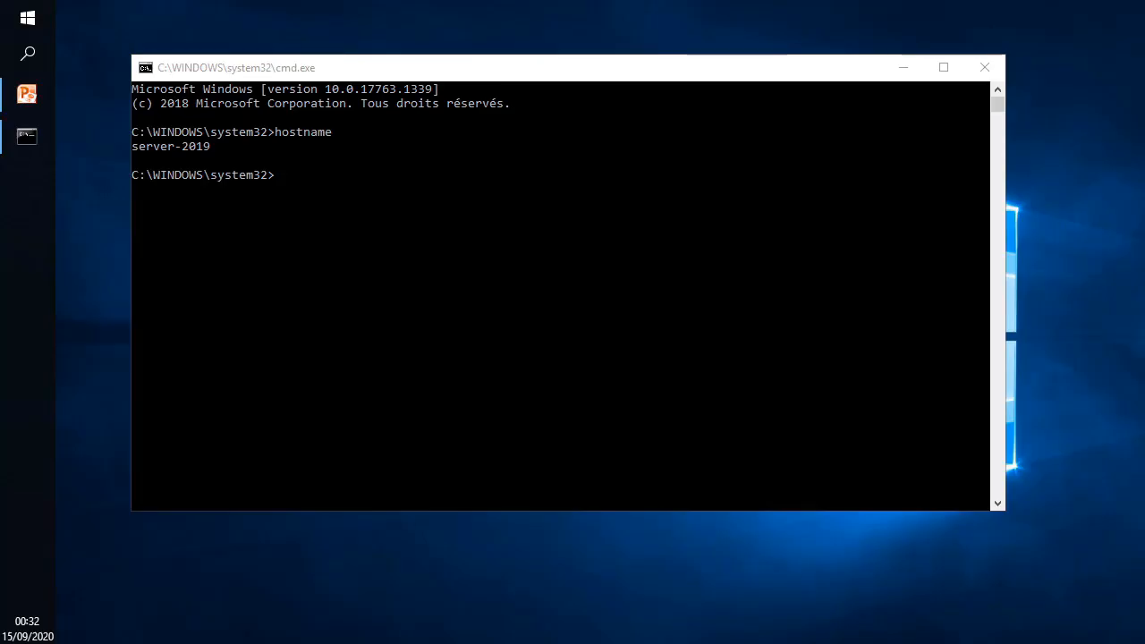
pyautogui.moveTo(0, 118); pyautogui.dragTo(432, 106)
pyautogui.doubleClick(433, 106)
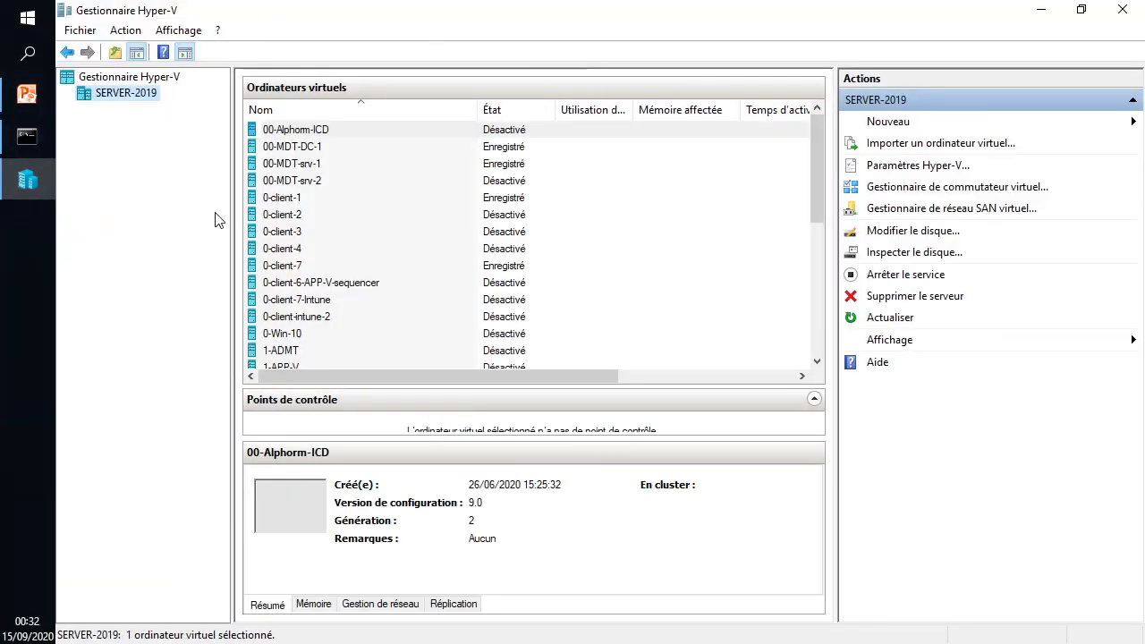
pyautogui.scroll(-6, 280, 231)
pyautogui.scroll(6, 280, 231)
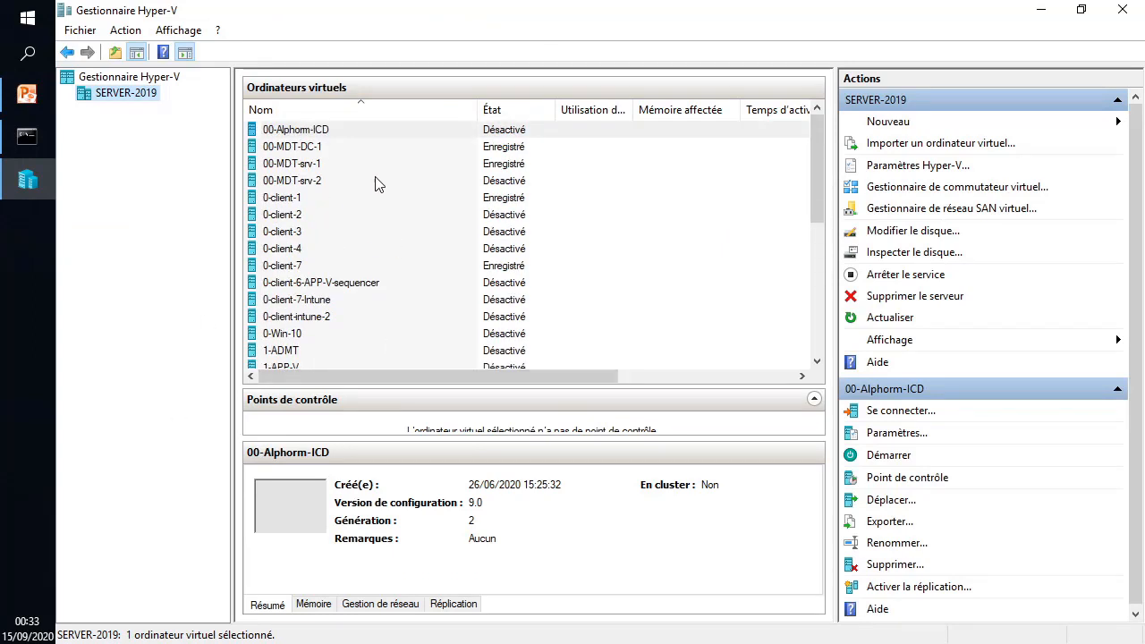
pyautogui.click(1049, 14)
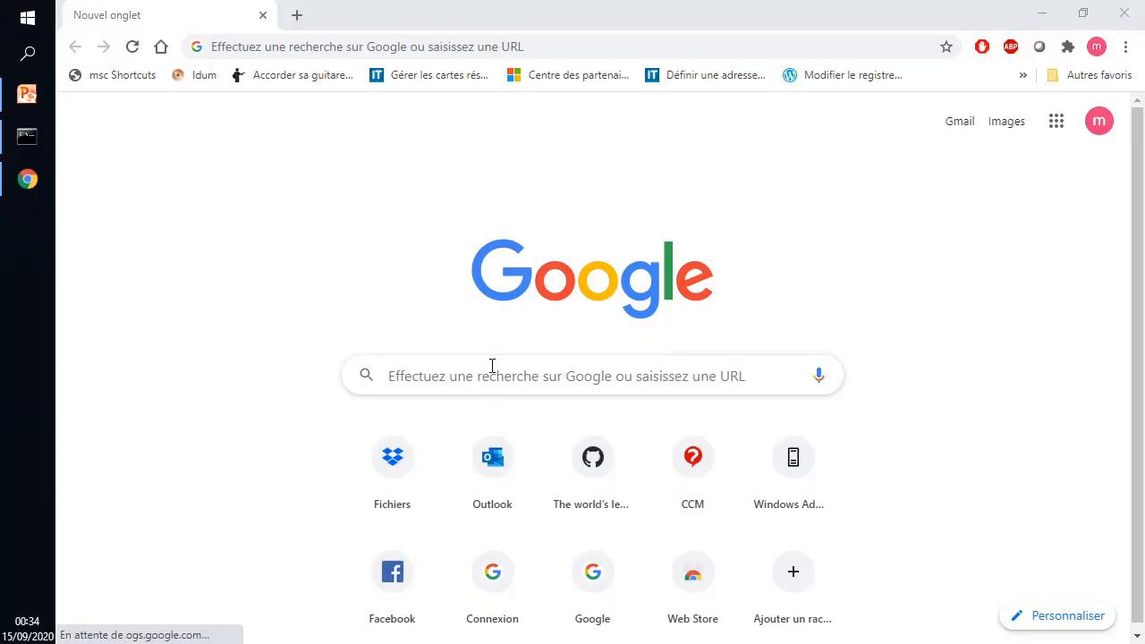
# In Chrome, search Google for "telecharger windows admin center".
pyautogui.click(490, 365)
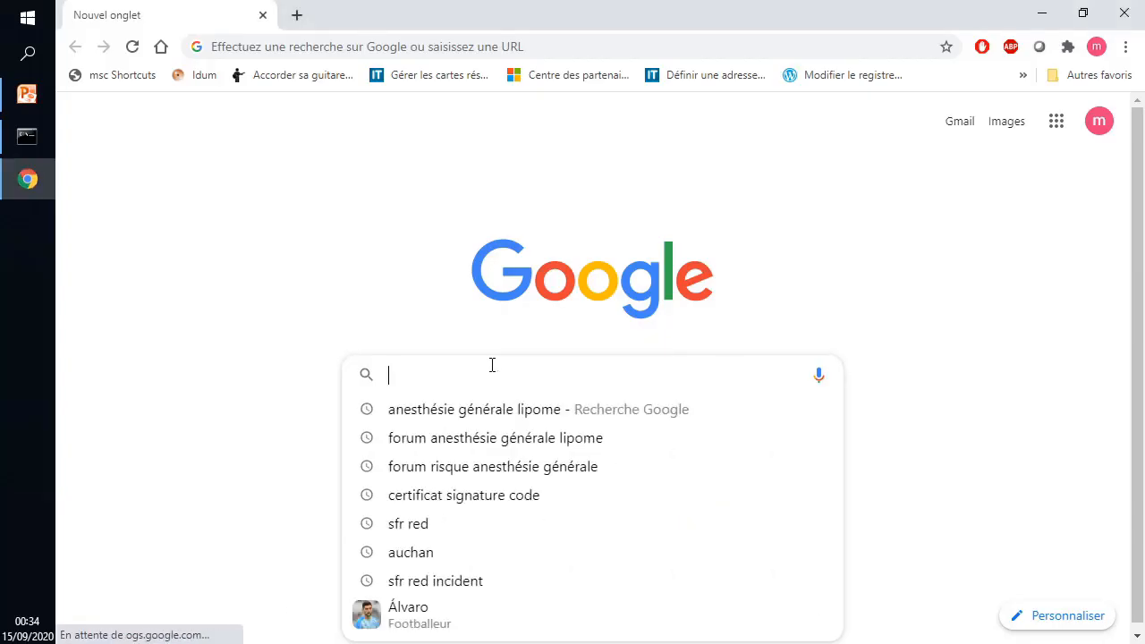
pyautogui.write('telecharger')
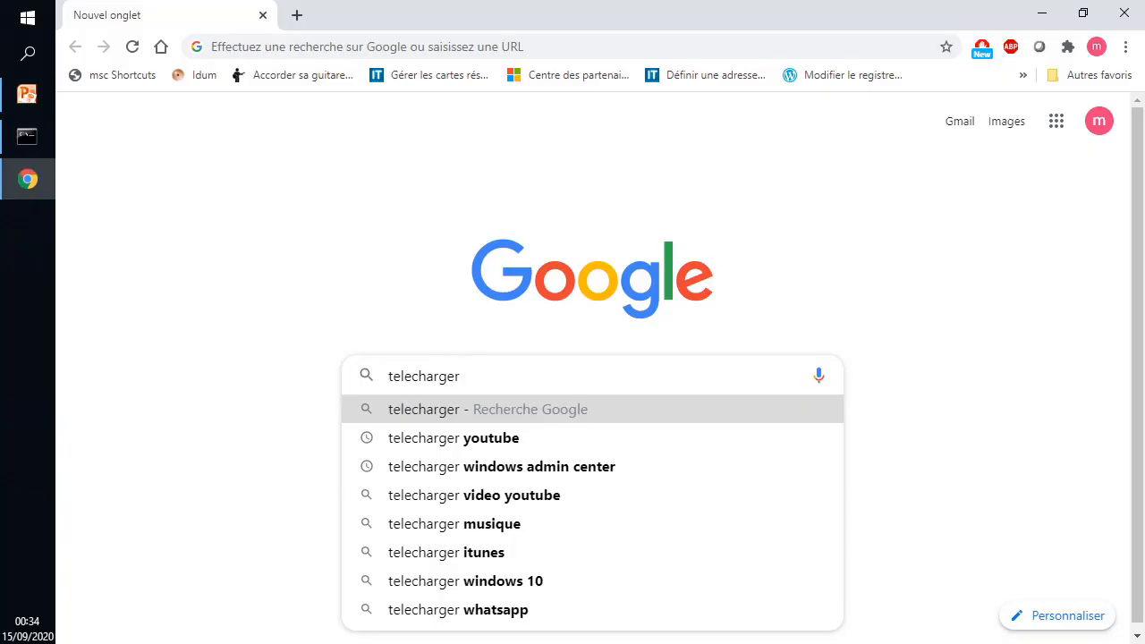
pyautogui.press('Escape')
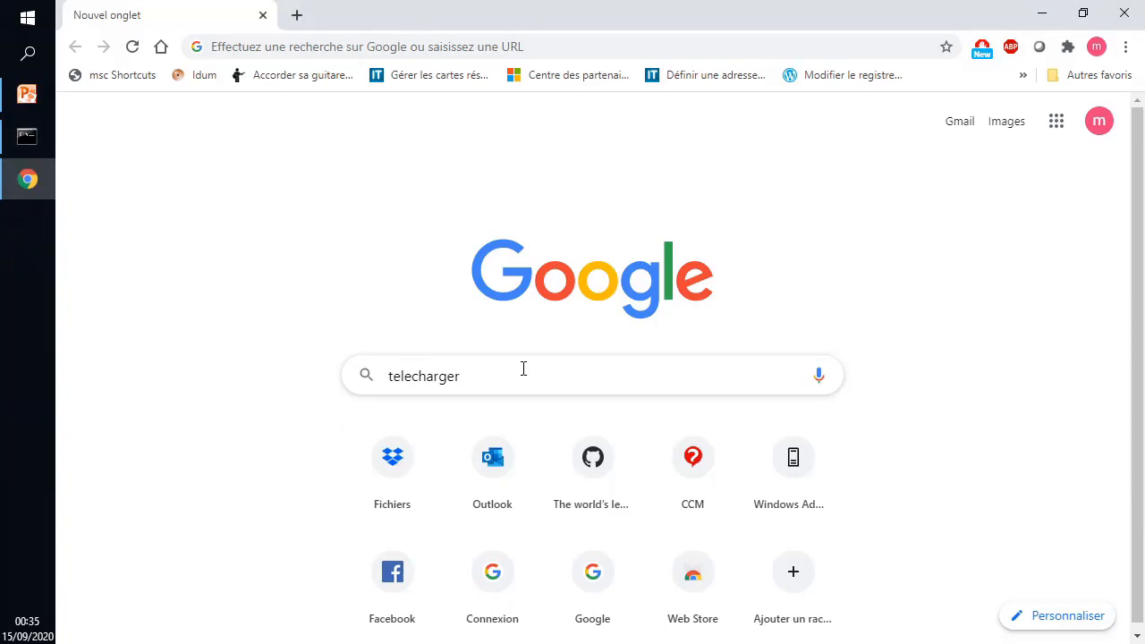
pyautogui.write('windows a')
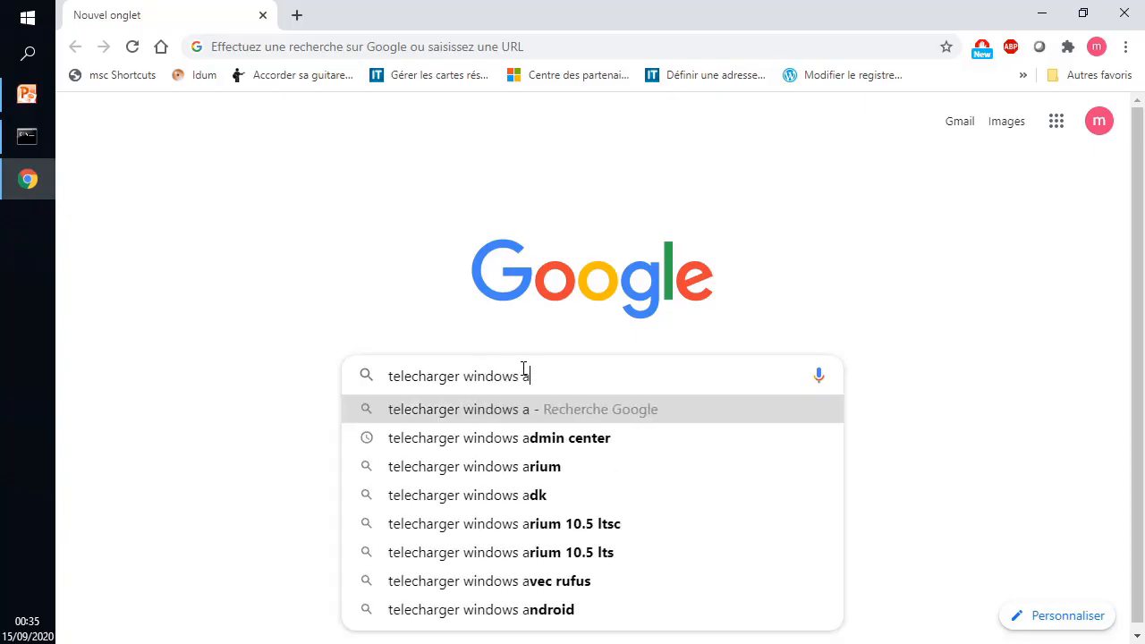
pyautogui.press('Down')
pyautogui.press('Return')
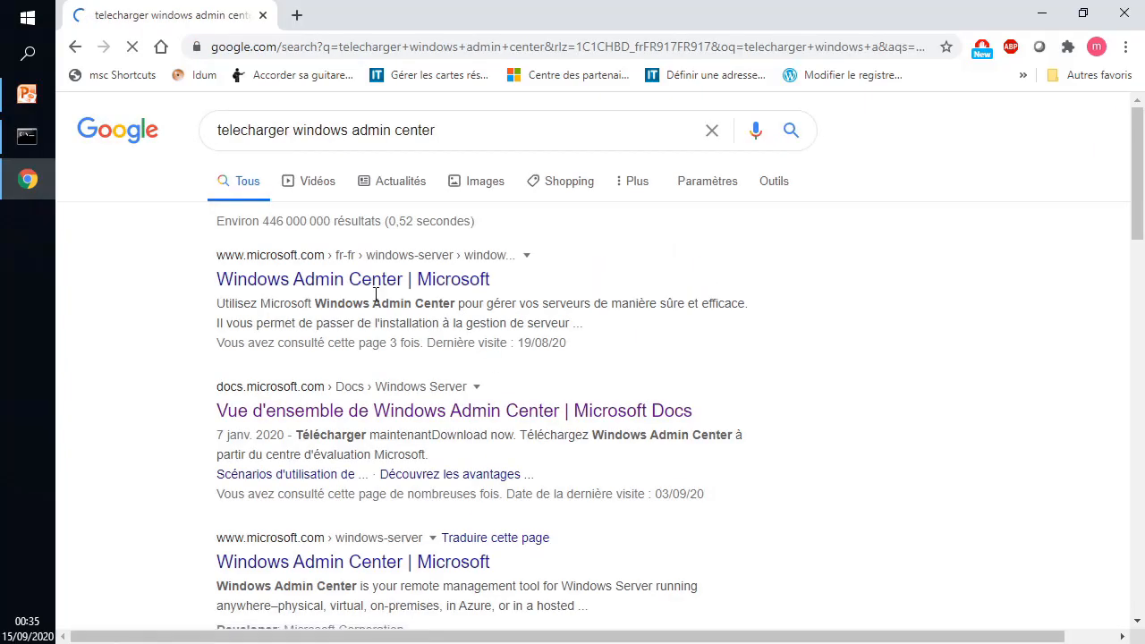
# Open Microsoft's French Windows Admin Center product page from the results and follow its download link.
pyautogui.click(318, 288)
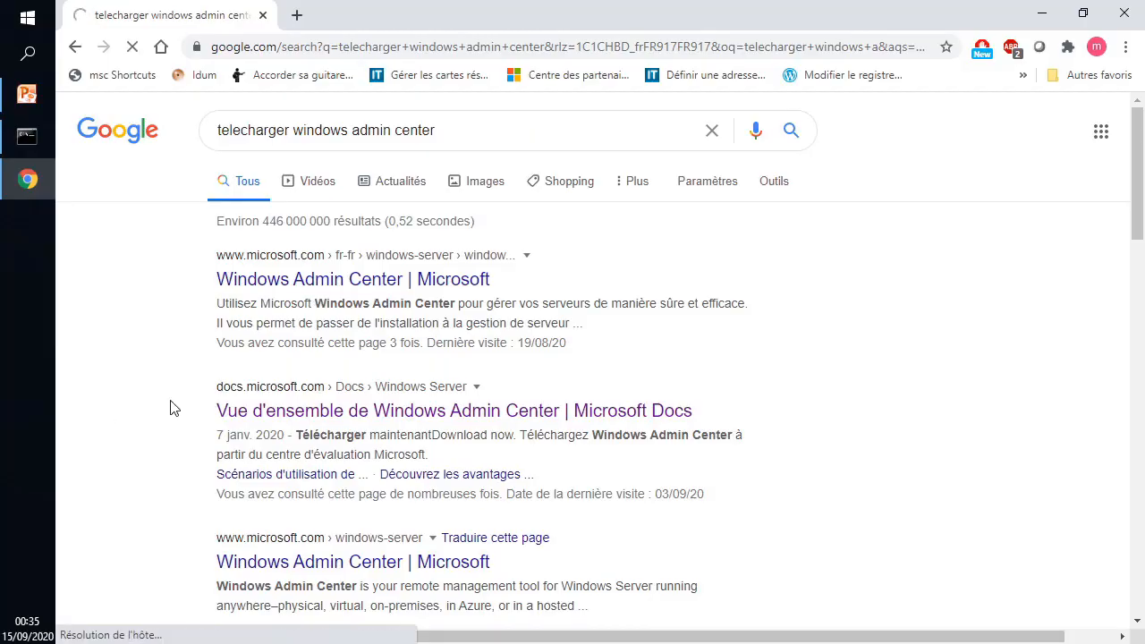
pyautogui.click(269, 285)
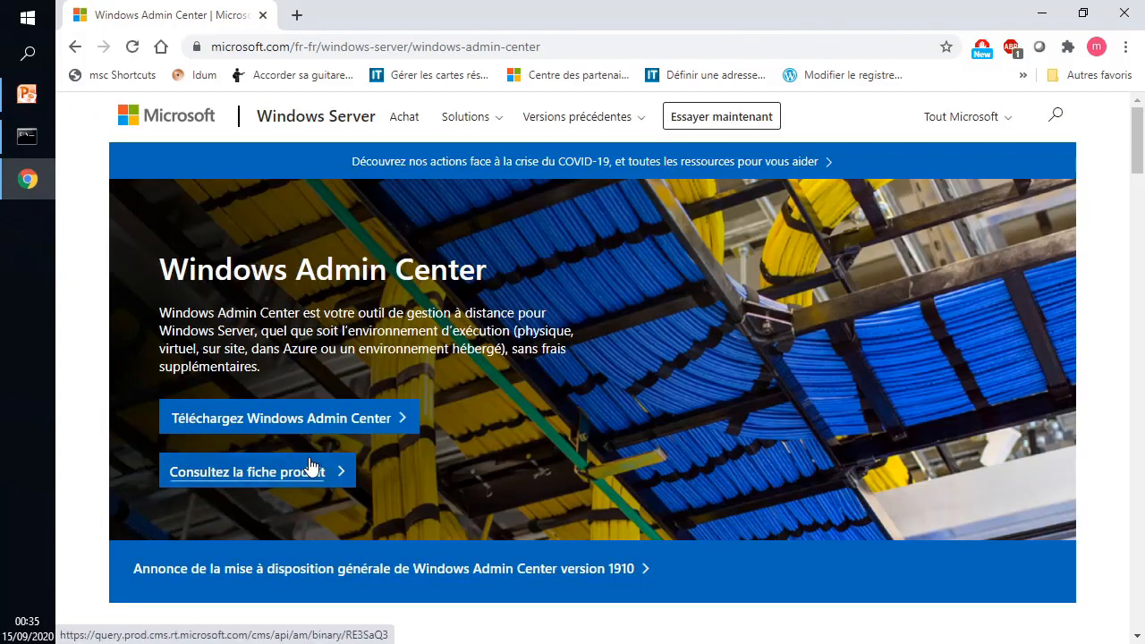
pyautogui.click(325, 434)
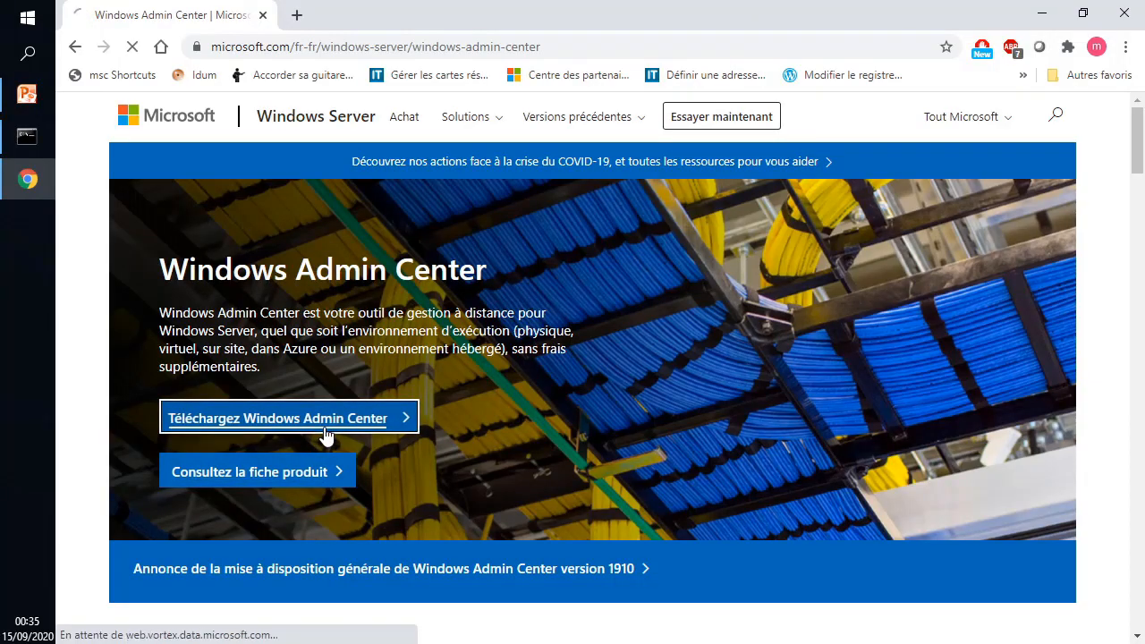
# Start the Windows Admin Center evaluation in the Evaluation Center with the MSI file type and continue to the registration form.
pyautogui.scroll(-3, 326, 435)
pyautogui.scroll(3, 296, 401)
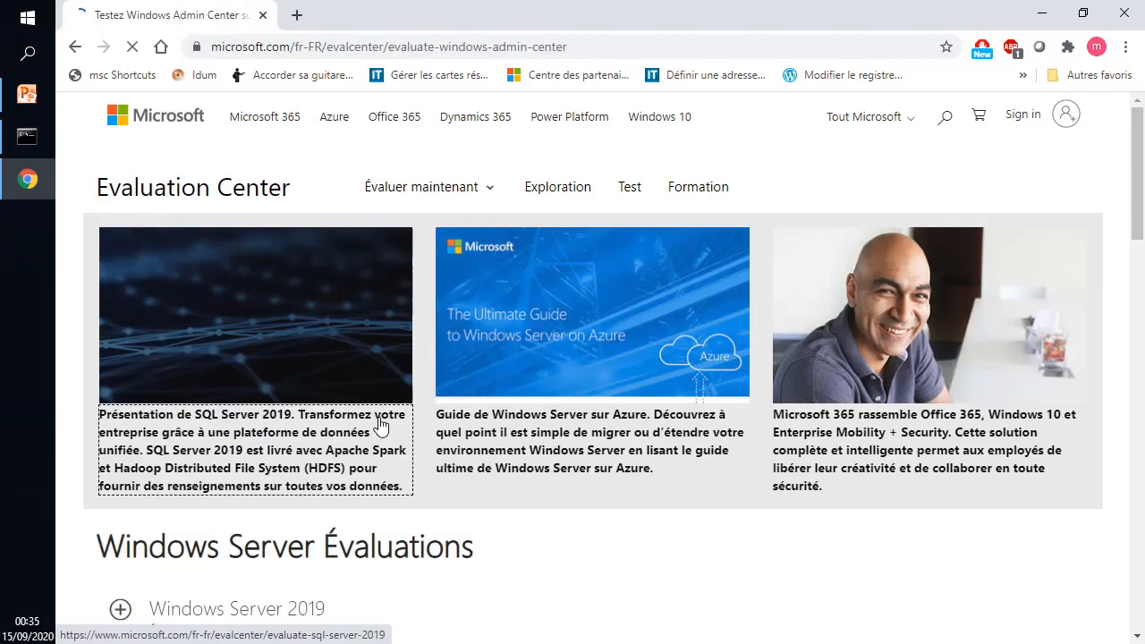
pyautogui.scroll(-9, 380, 427)
pyautogui.scroll(2, 378, 426)
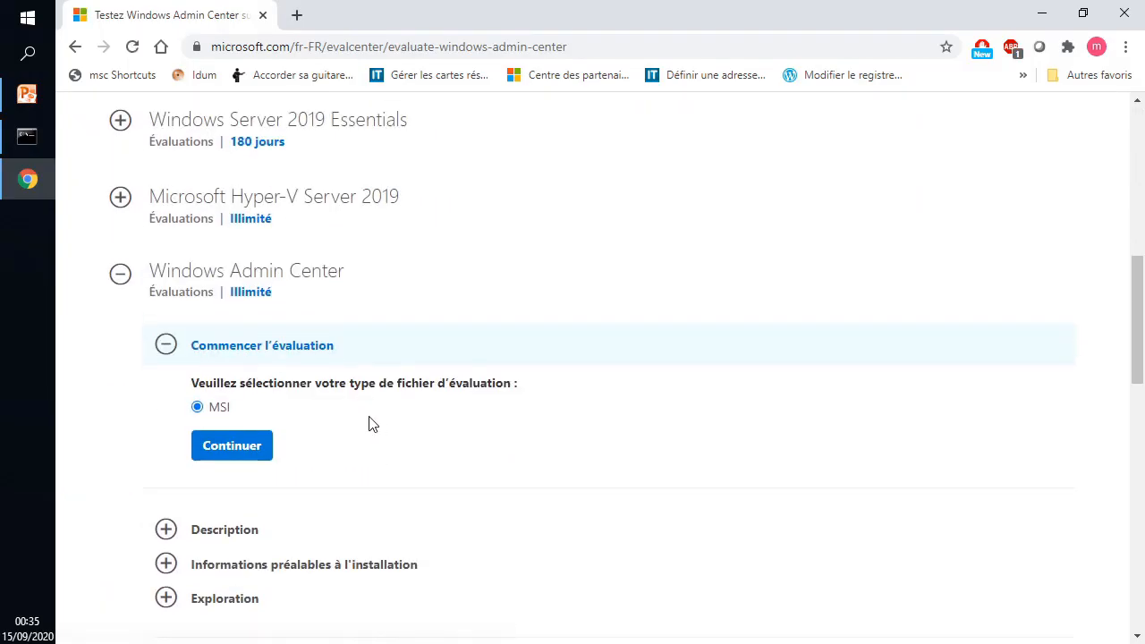
pyautogui.click(215, 456)
pyautogui.scroll(-1, 497, 388)
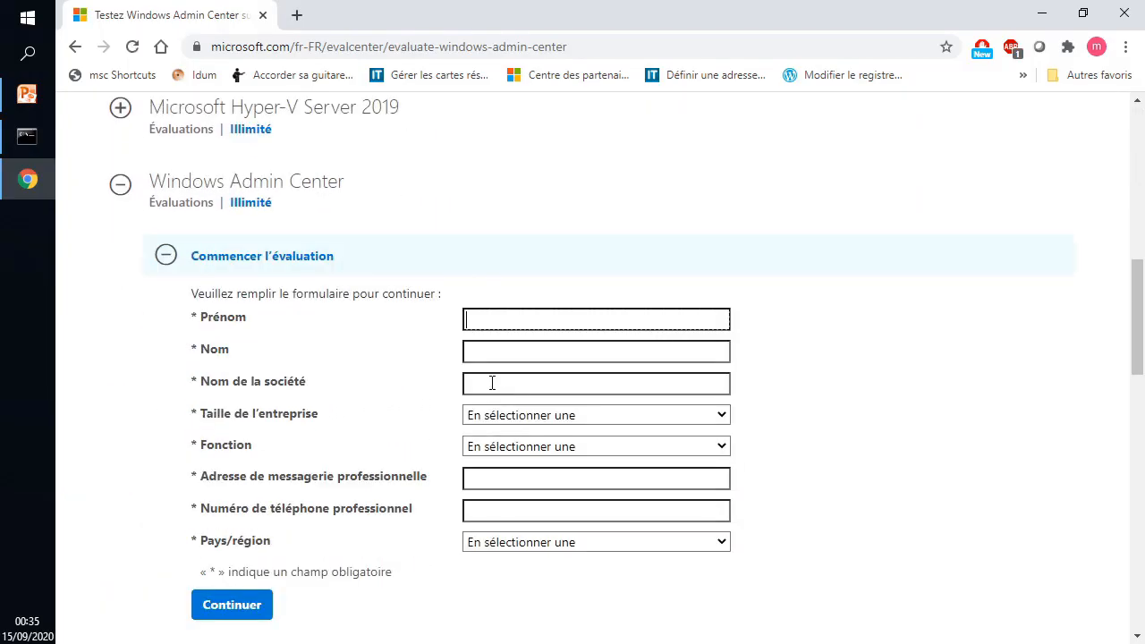
# Fill the form with the saved contact, company size 25-49, function Administrateur de système/Architecte and country France, opt out of Microsoft offers, and submit it.
pyautogui.click(507, 326)
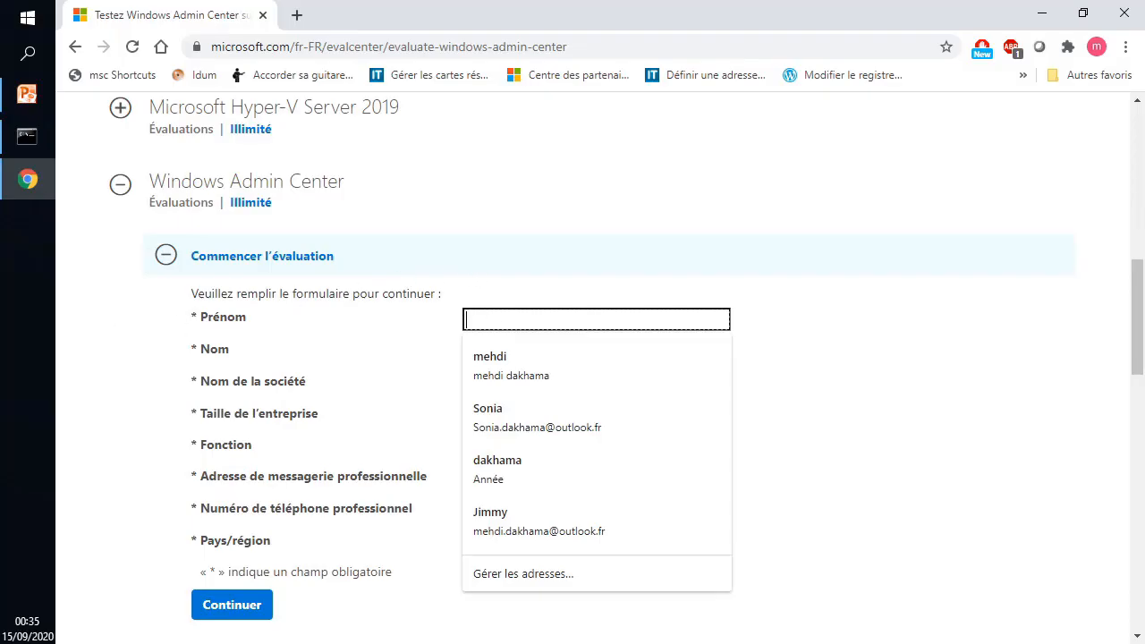
pyautogui.press('Down')
pyautogui.press('Return')
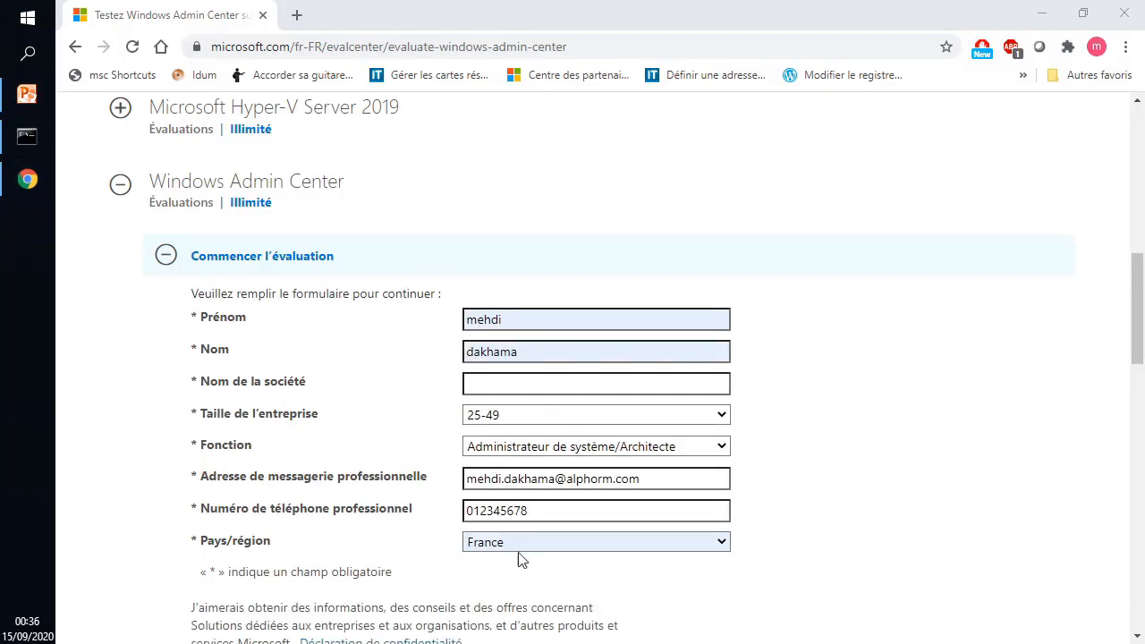
pyautogui.scroll(-3, 501, 500)
pyautogui.scroll(1, 250, 471)
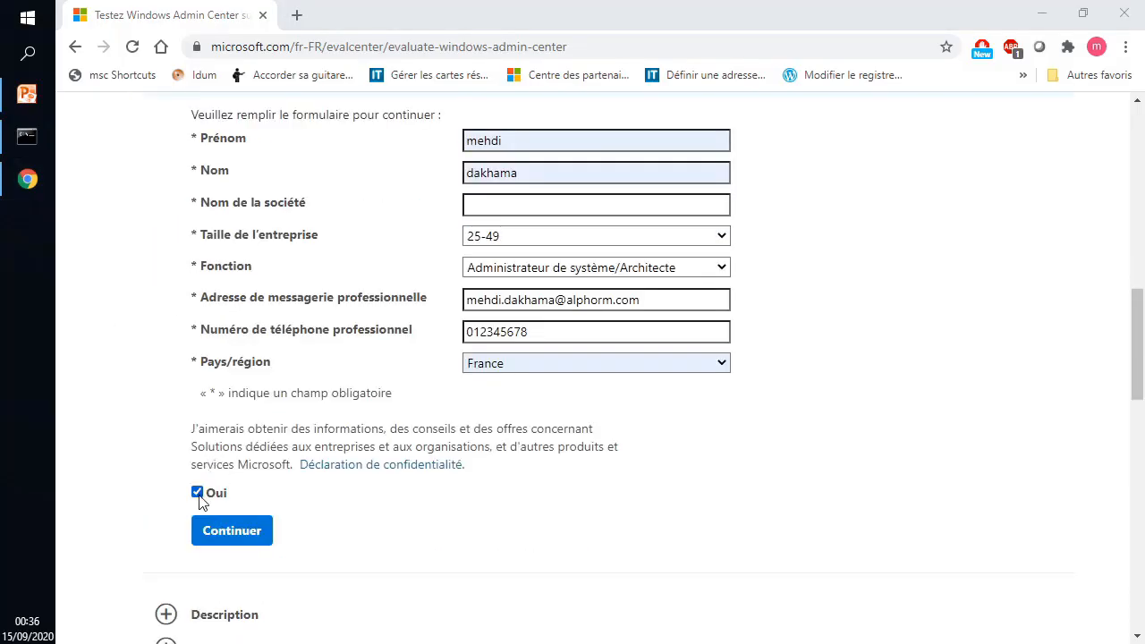
pyautogui.click(198, 493)
pyautogui.click(223, 531)
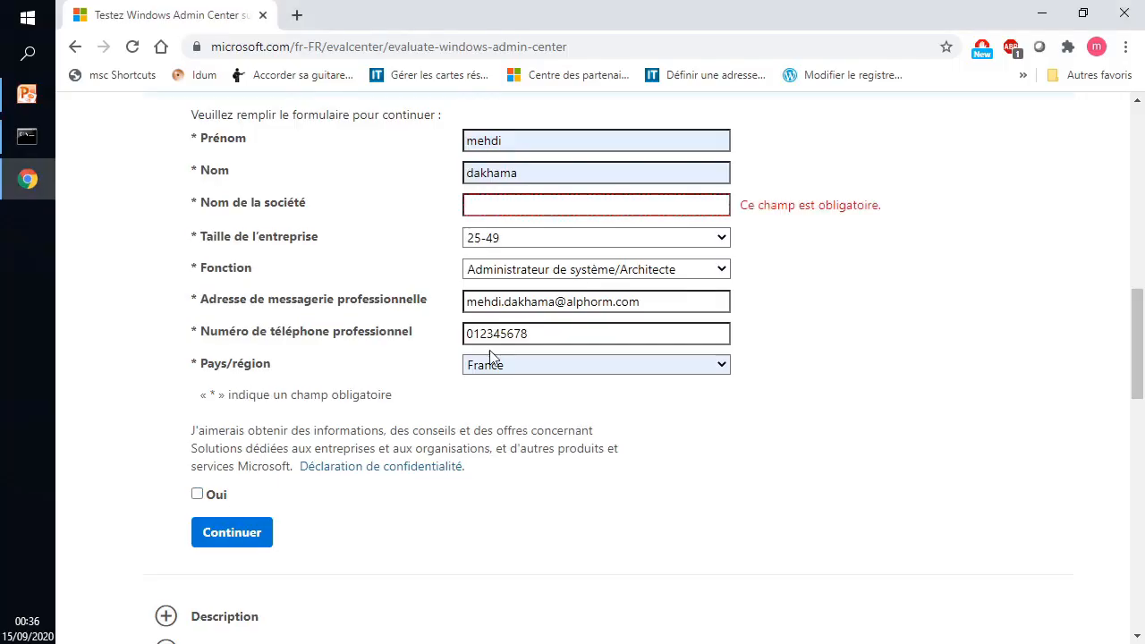
# Enter Alphorm.com as the company name and submit the registration form.
pyautogui.click(504, 207)
pyautogui.write('Alphorm')
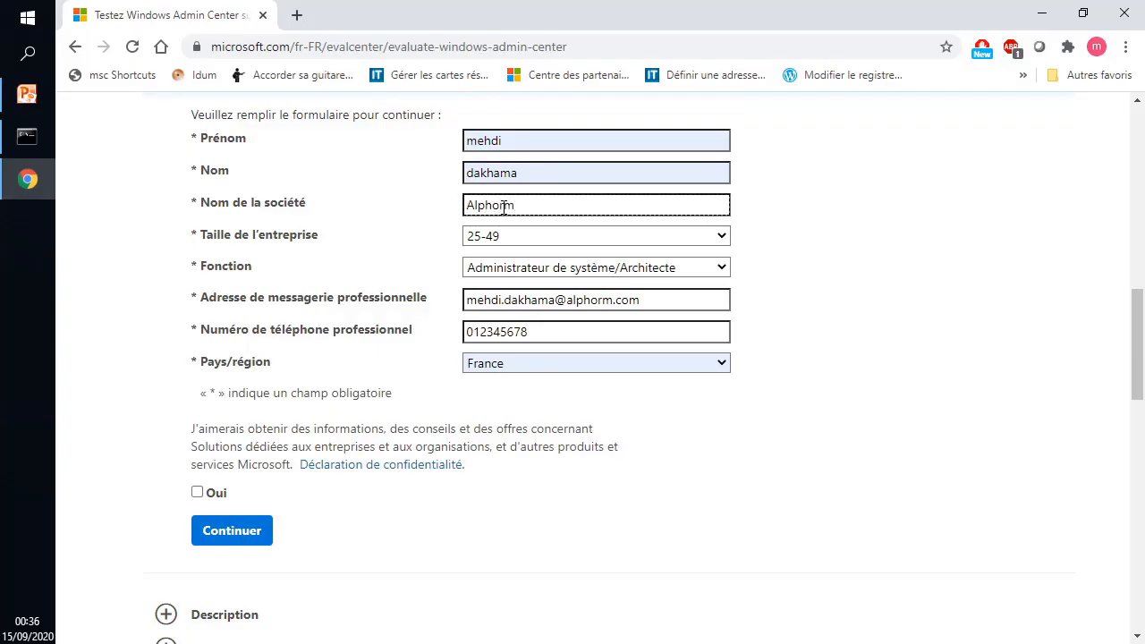
pyautogui.write('.com')
pyautogui.click(216, 535)
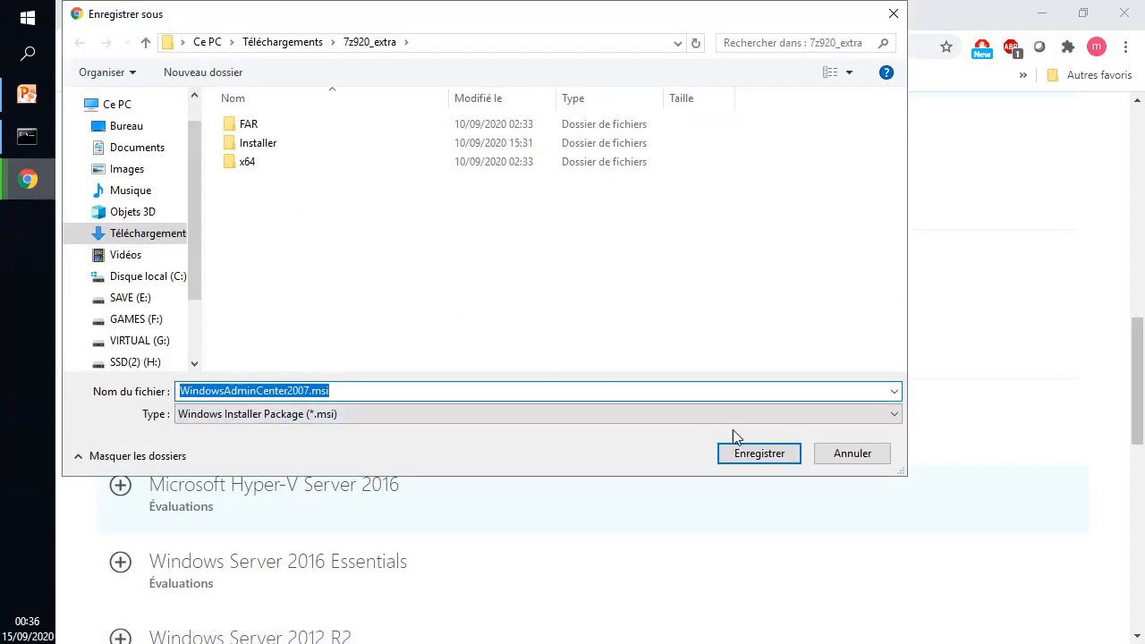
# Save WindowsAdminCenter2007.msi to the 7z920_extra folder, allow the blocked download, and launch the installer.
pyautogui.click(747, 453)
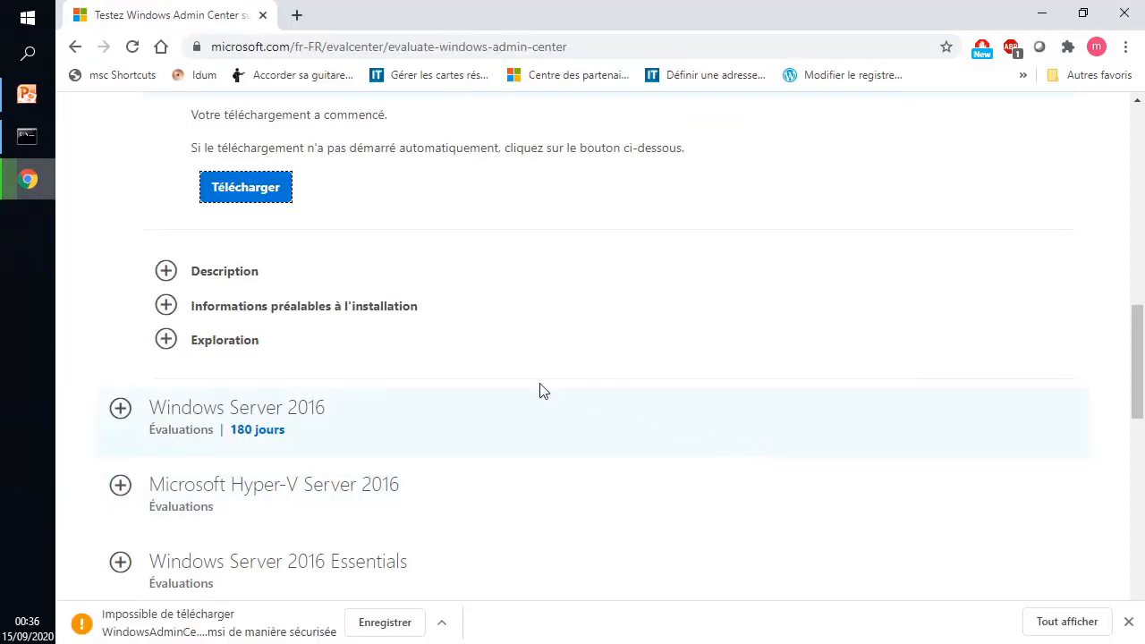
pyautogui.click(365, 626)
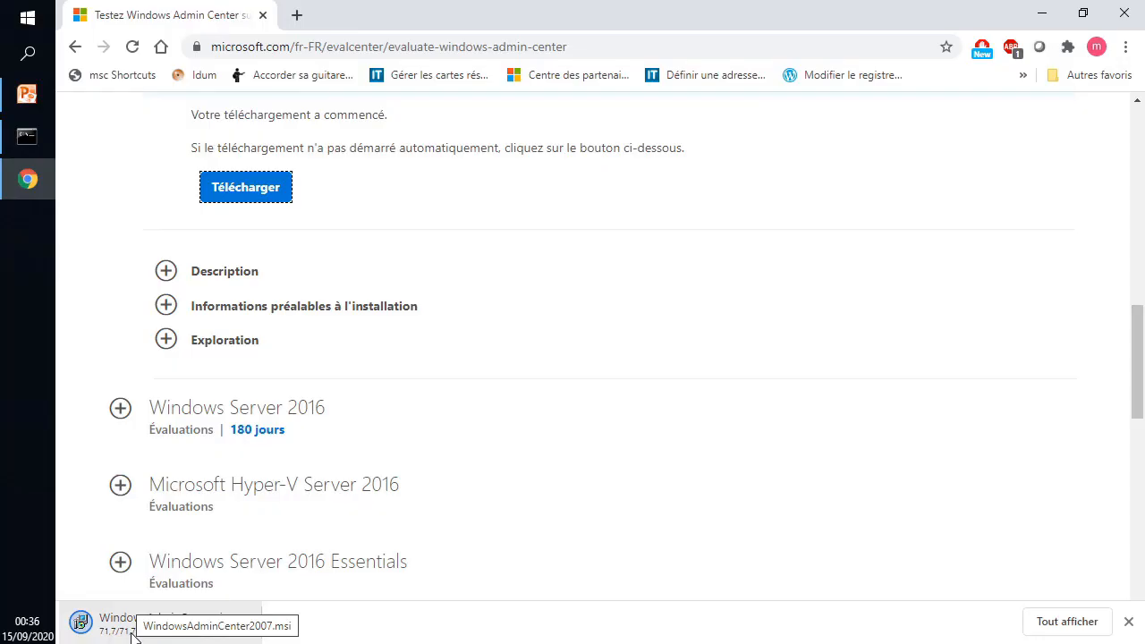
pyautogui.click(131, 634)
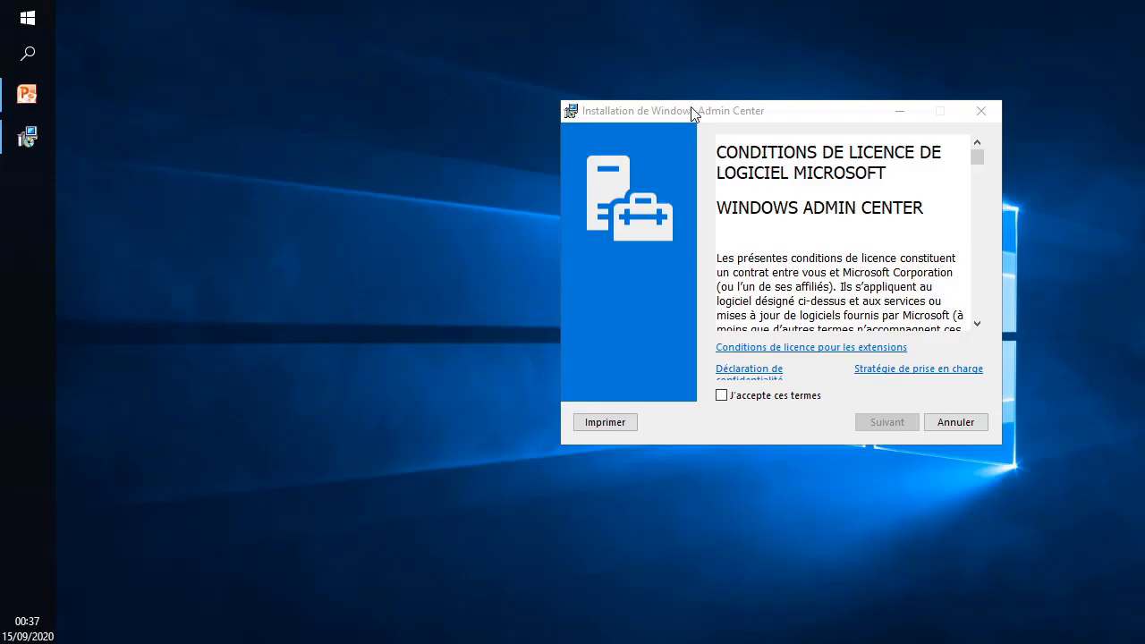
# Accept the Windows Admin Center licence terms and choose to use Microsoft Update when checking for updates.
pyautogui.moveTo(689, 113); pyautogui.dragTo(359, 100)
pyautogui.click(414, 382)
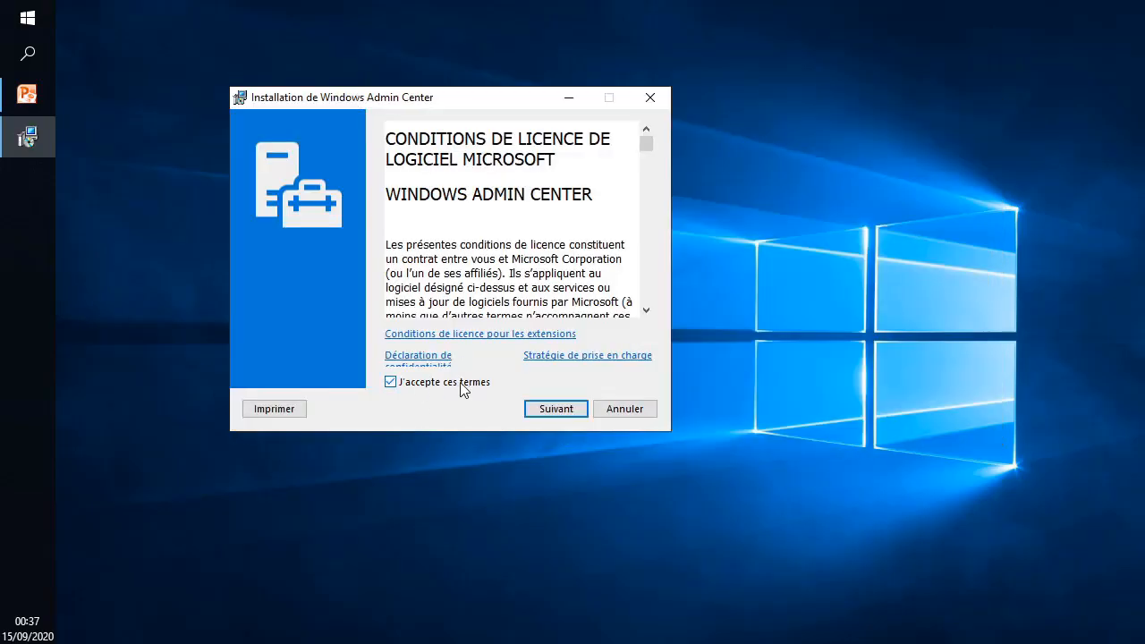
pyautogui.scroll(-10, 585, 240)
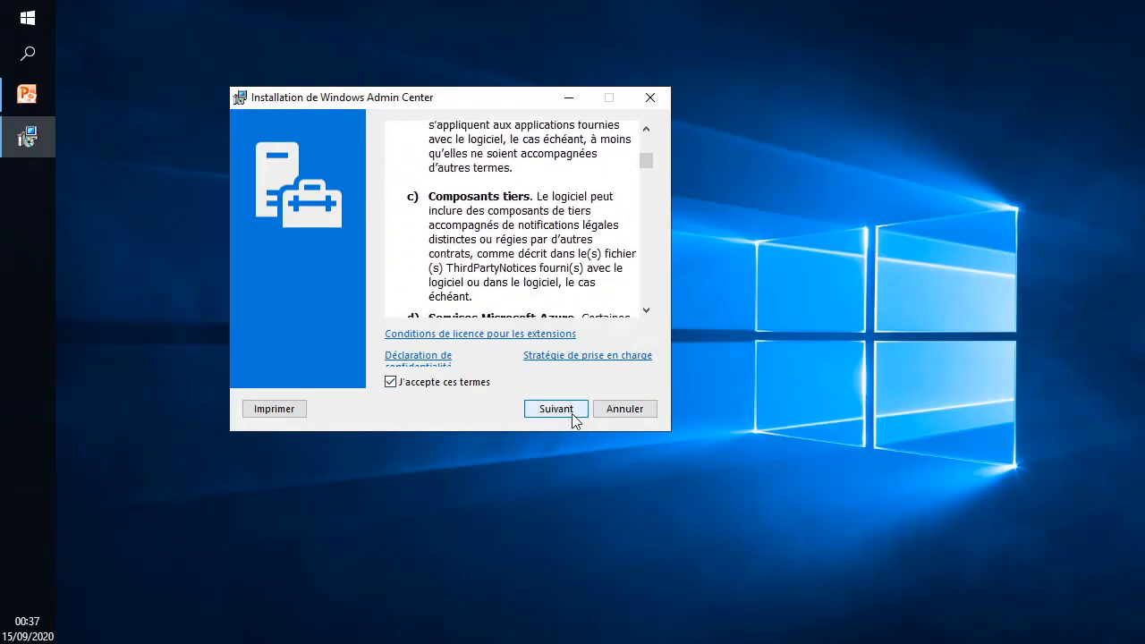
pyautogui.click(571, 414)
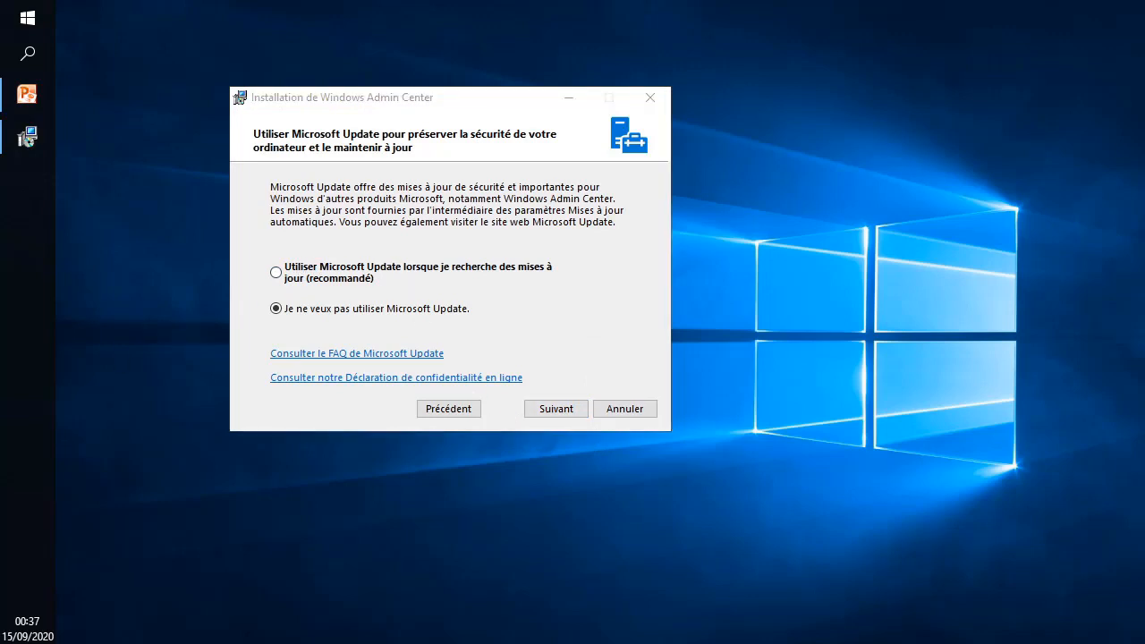
pyautogui.click(275, 271)
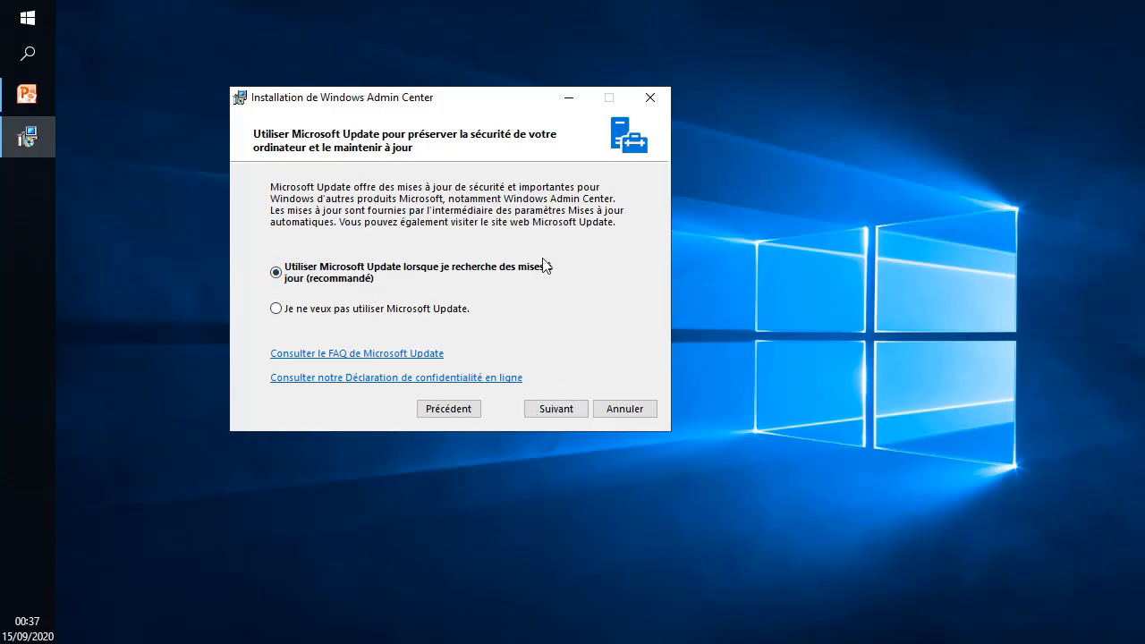
pyautogui.click(564, 411)
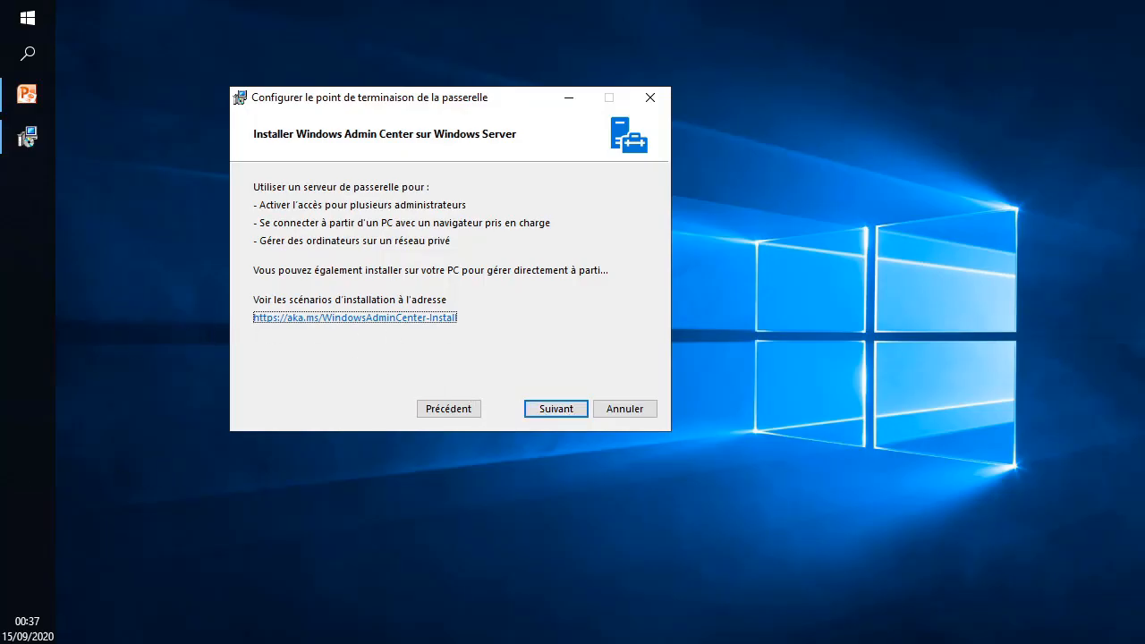
# Open the installer's linked documentation on installation scenarios, examine the Windows Admin Center installation types, and close the page.
pyautogui.press('Return')
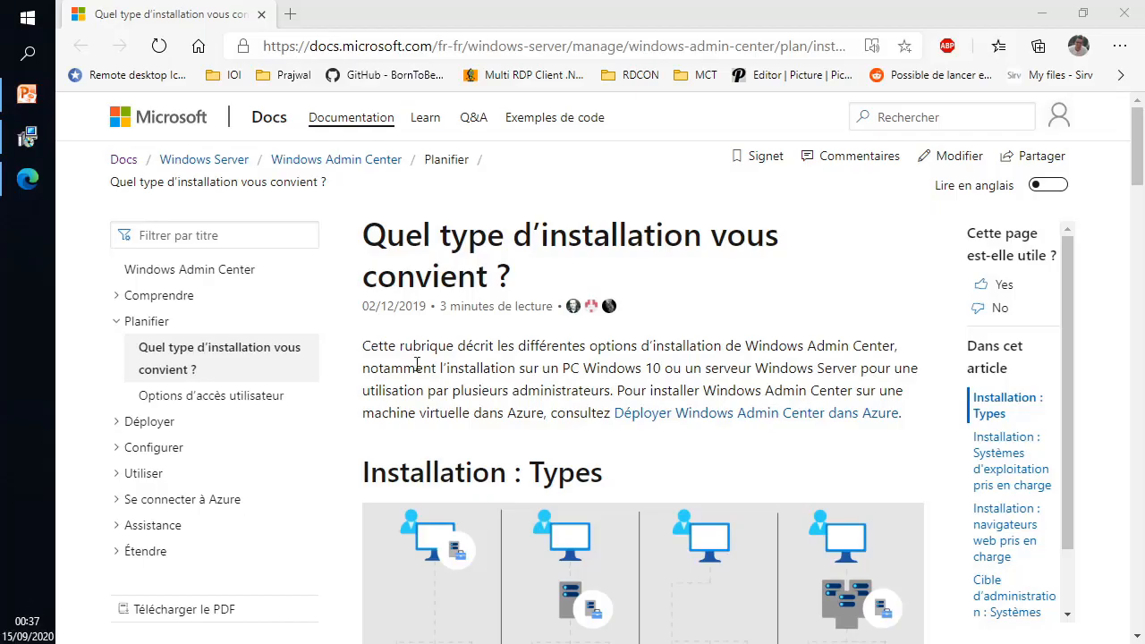
pyautogui.scroll(-4, 417, 362)
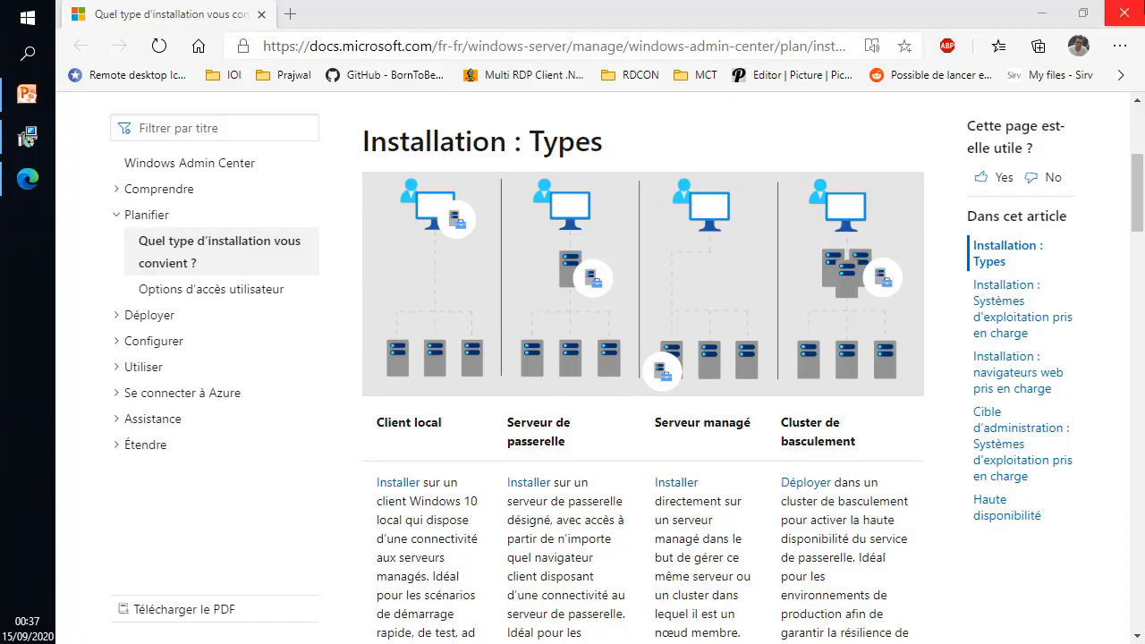
pyautogui.click(1136, 11)
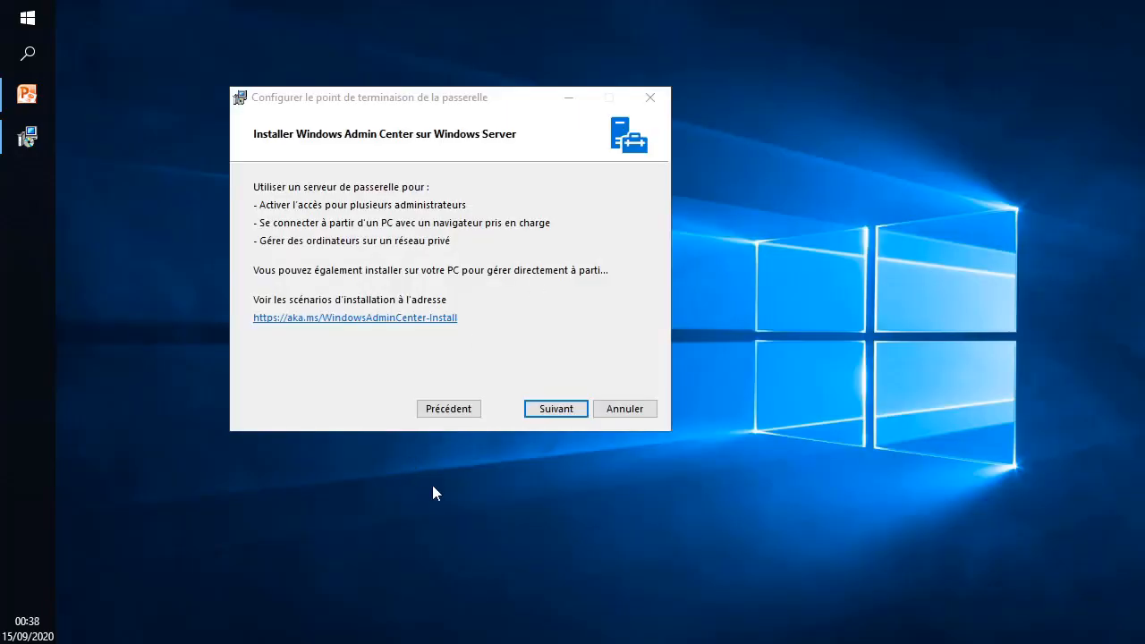
# Continue past the gateway overview, leave changes to the trusted hosts settings allowed, and proceed to the port and certificate settings.
pyautogui.click(554, 409)
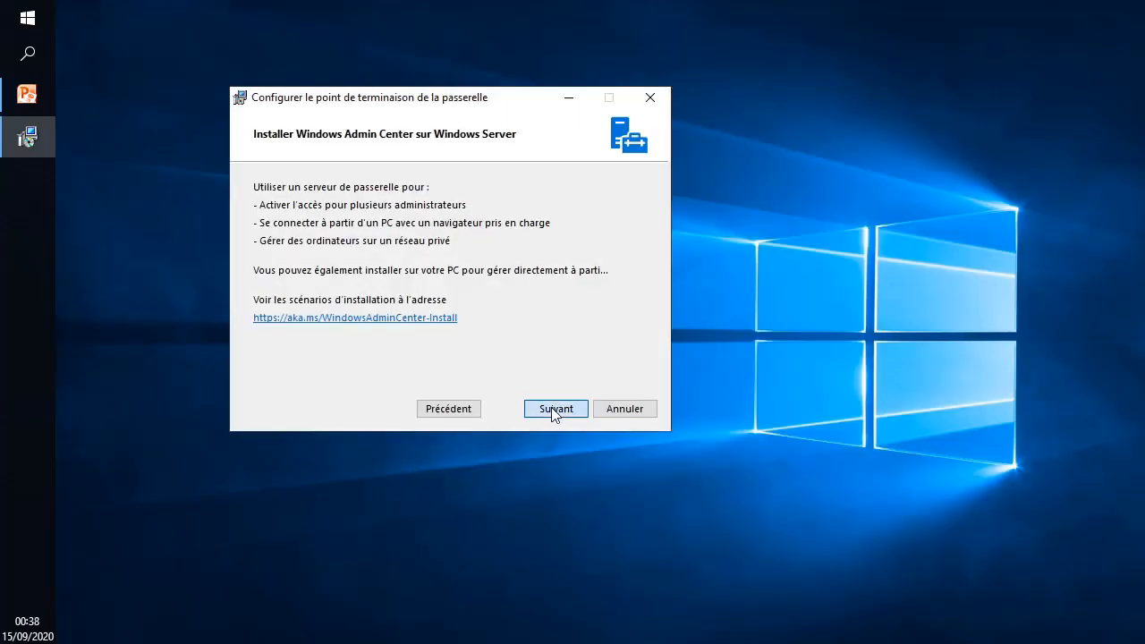
pyautogui.click(553, 410)
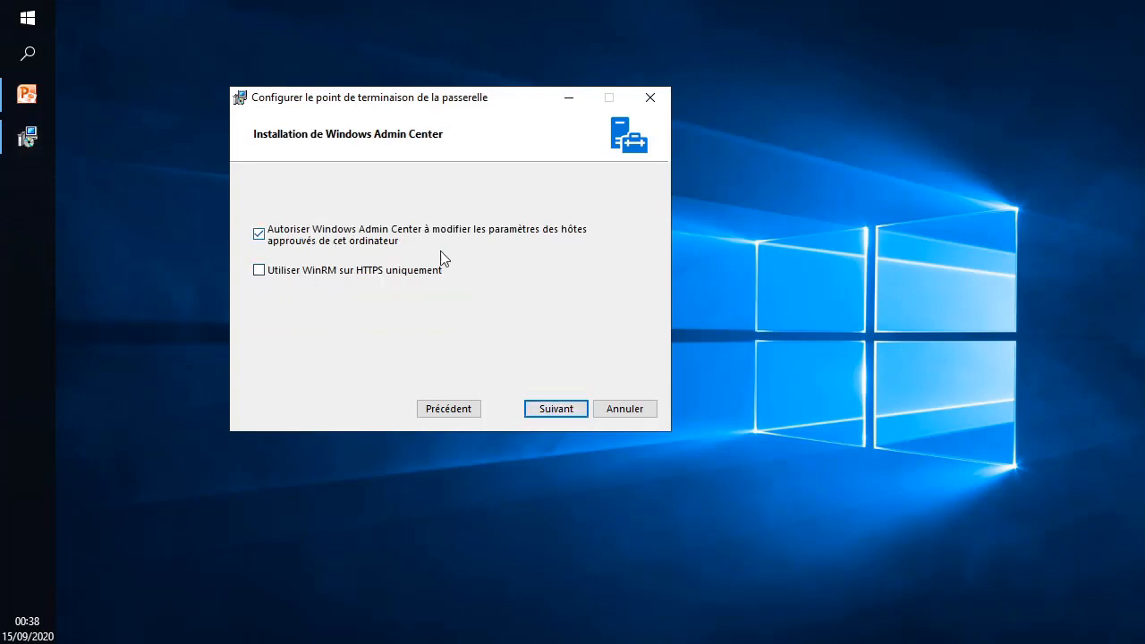
pyautogui.click(317, 279)
pyautogui.click(315, 278)
pyautogui.click(348, 280)
pyautogui.click(383, 274)
pyautogui.click(555, 409)
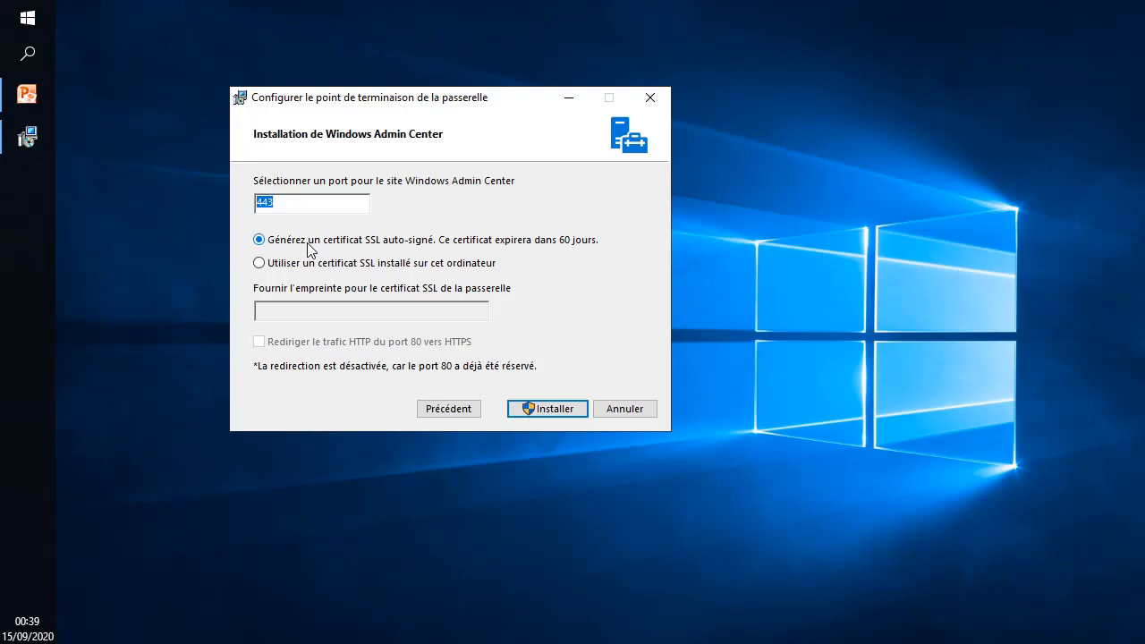
# Choose a self-signed SSL certificate for the gateway and keep port 443 for the Windows Admin Center site.
pyautogui.click(369, 263)
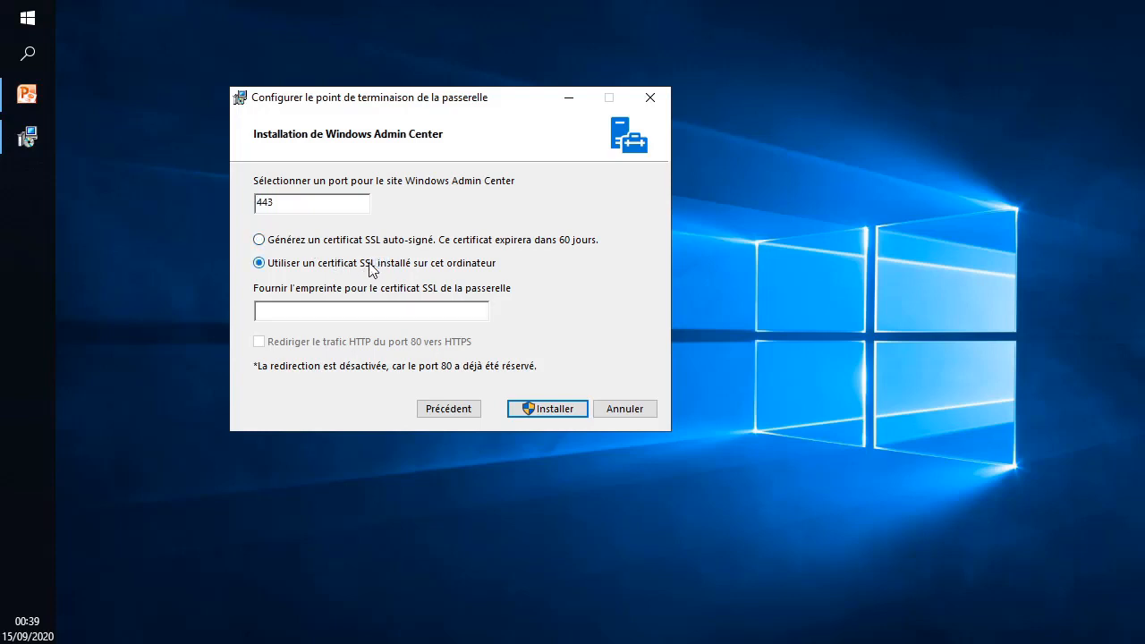
pyautogui.click(373, 241)
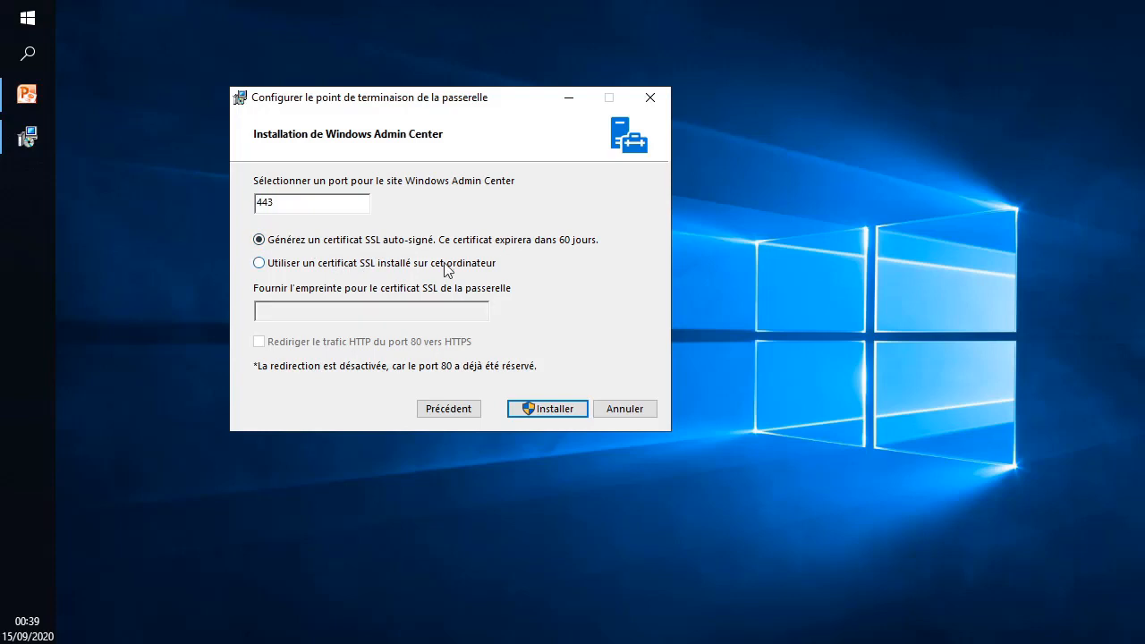
pyautogui.click(417, 264)
pyautogui.click(407, 245)
pyautogui.click(304, 200)
pyautogui.moveTo(304, 200); pyautogui.dragTo(199, 195)
pyautogui.moveTo(313, 201); pyautogui.dragTo(239, 203)
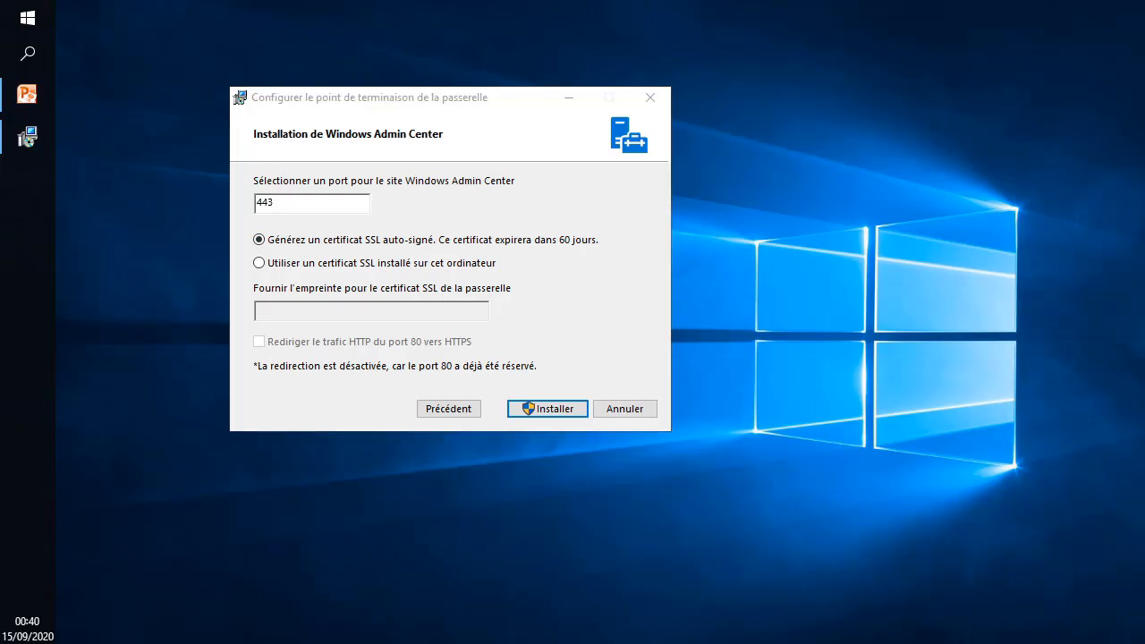
pyautogui.click(340, 268)
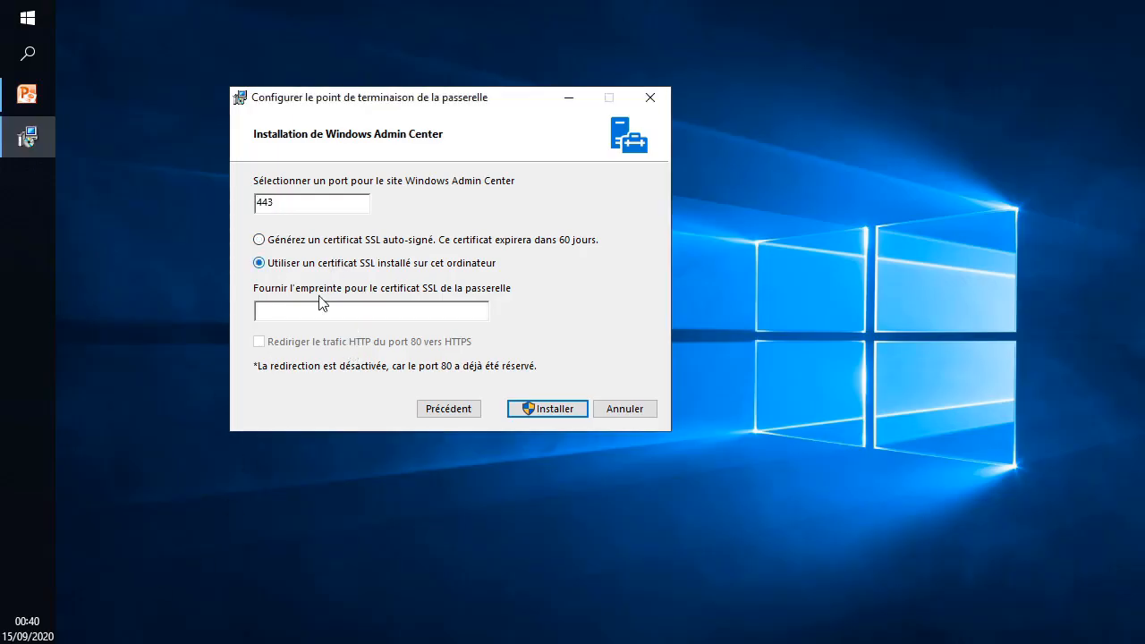
pyautogui.click(335, 243)
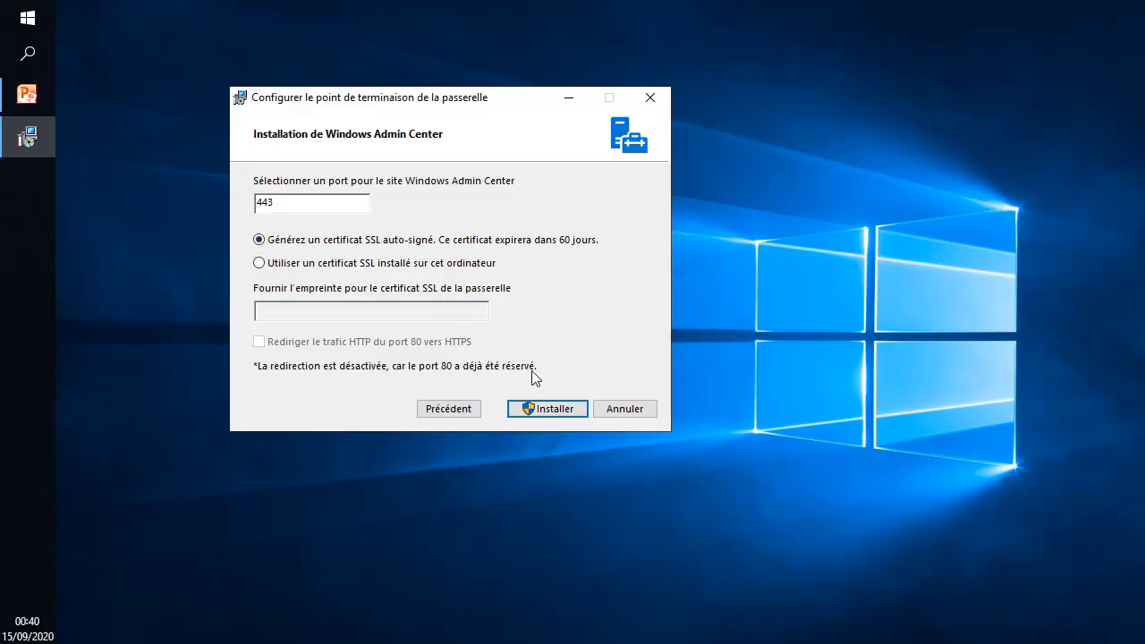
# Start the Windows Admin Center installation and authorise it to make changes to the device.
pyautogui.click(572, 408)
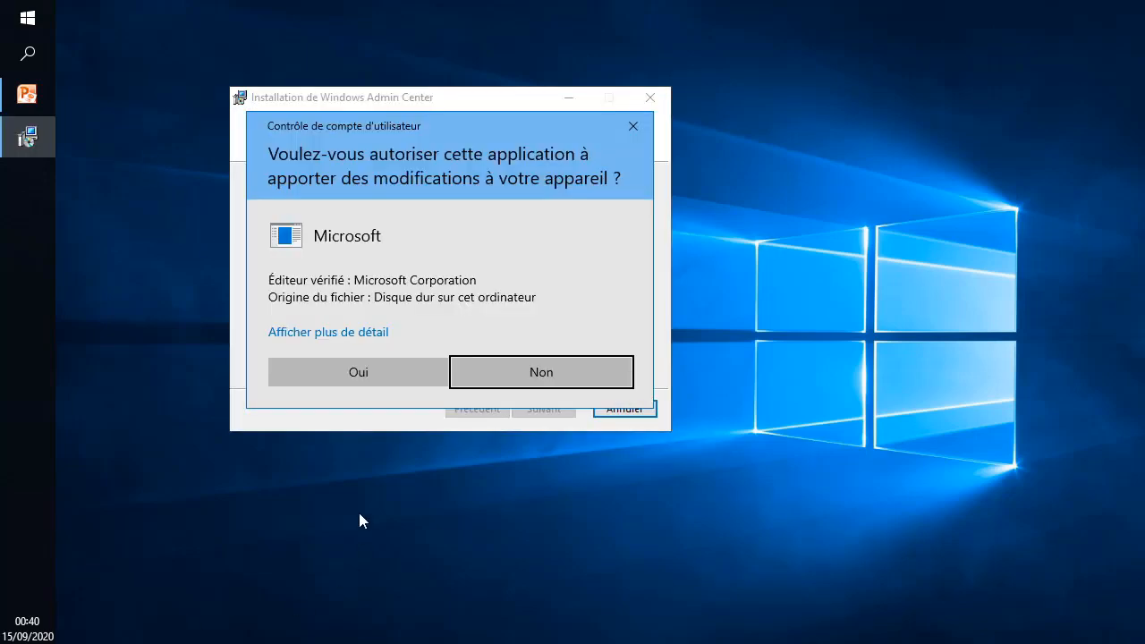
pyautogui.click(399, 372)
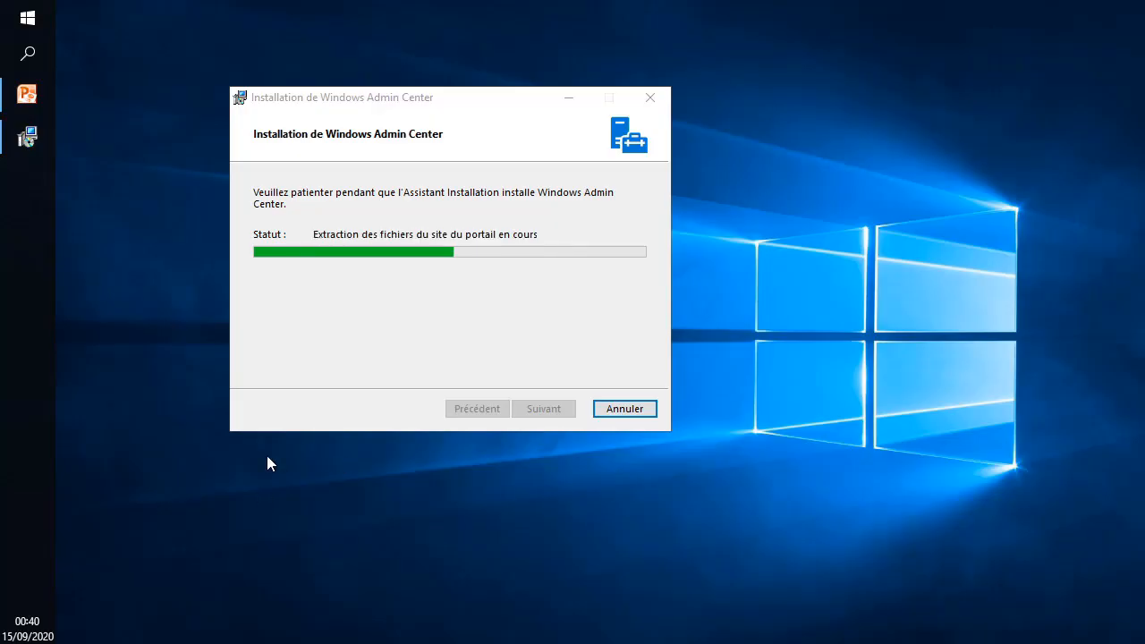
pyautogui.moveTo(341, 105); pyautogui.dragTo(361, 104)
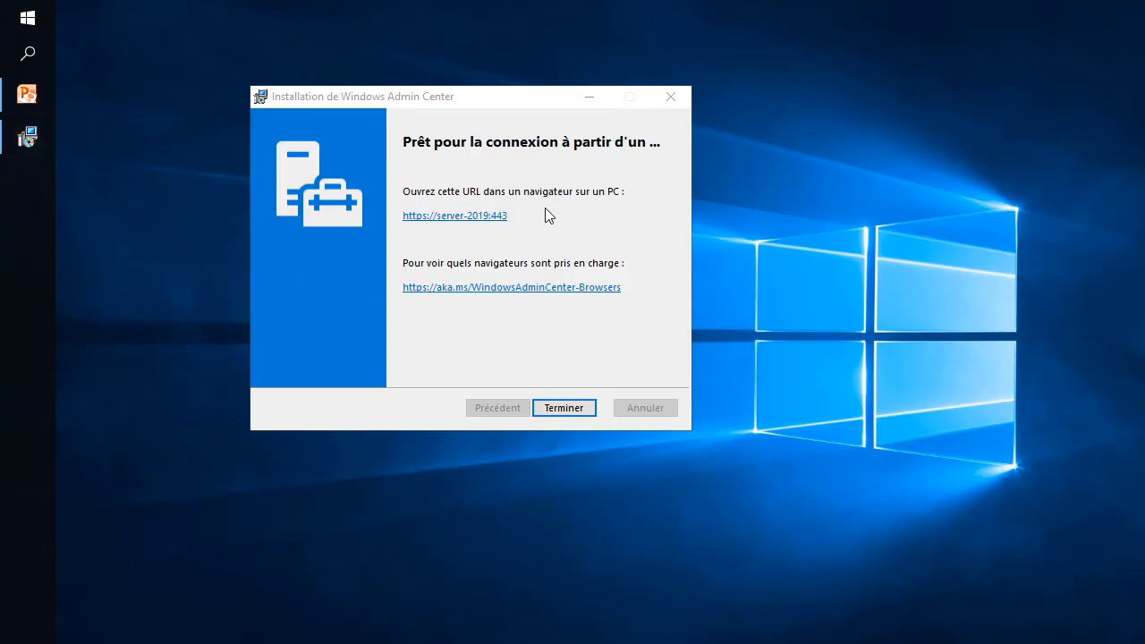
pyautogui.click(525, 223)
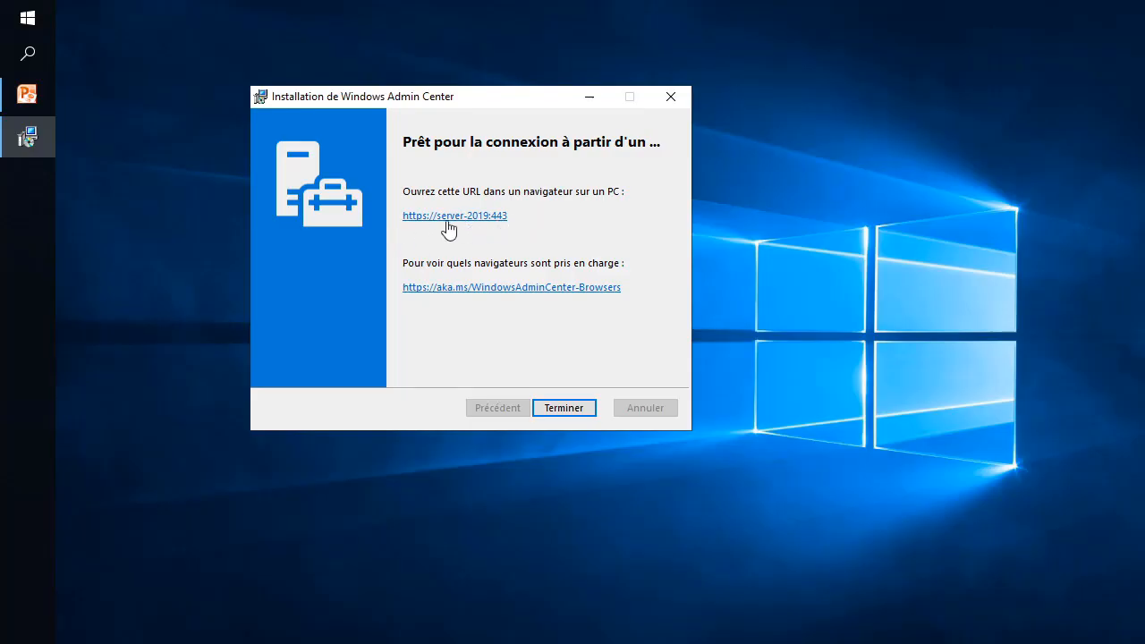
# Start creating a new desktop shortcut and arrange its wizard beside the Windows Admin Center installer window.
pyautogui.moveTo(327, 102); pyautogui.dragTo(435, 68)
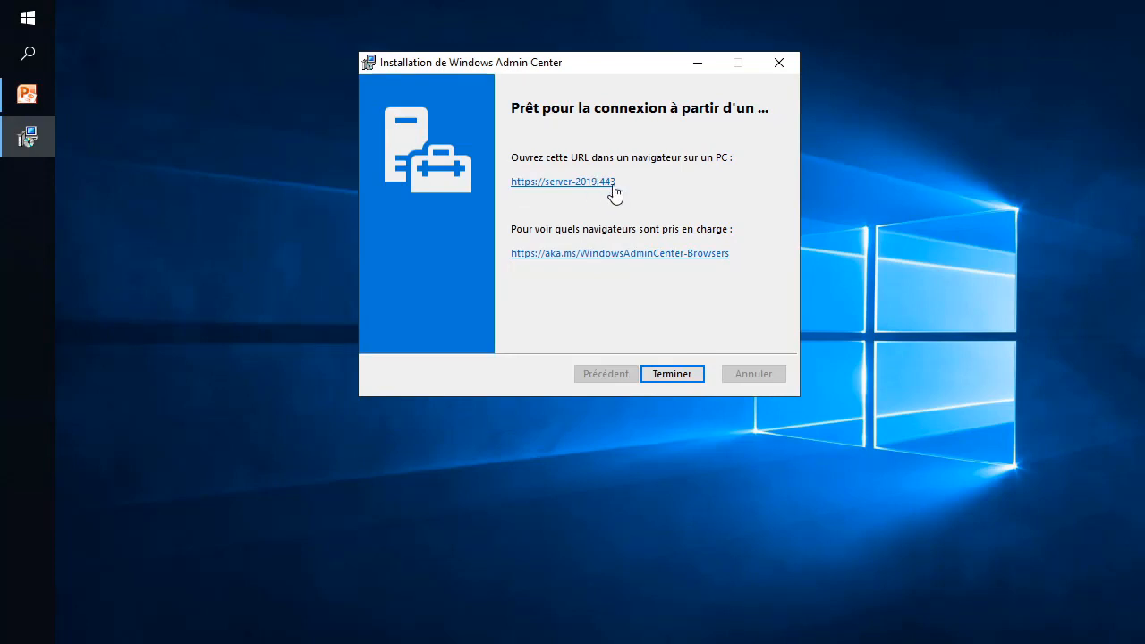
pyautogui.rightClick(212, 338)
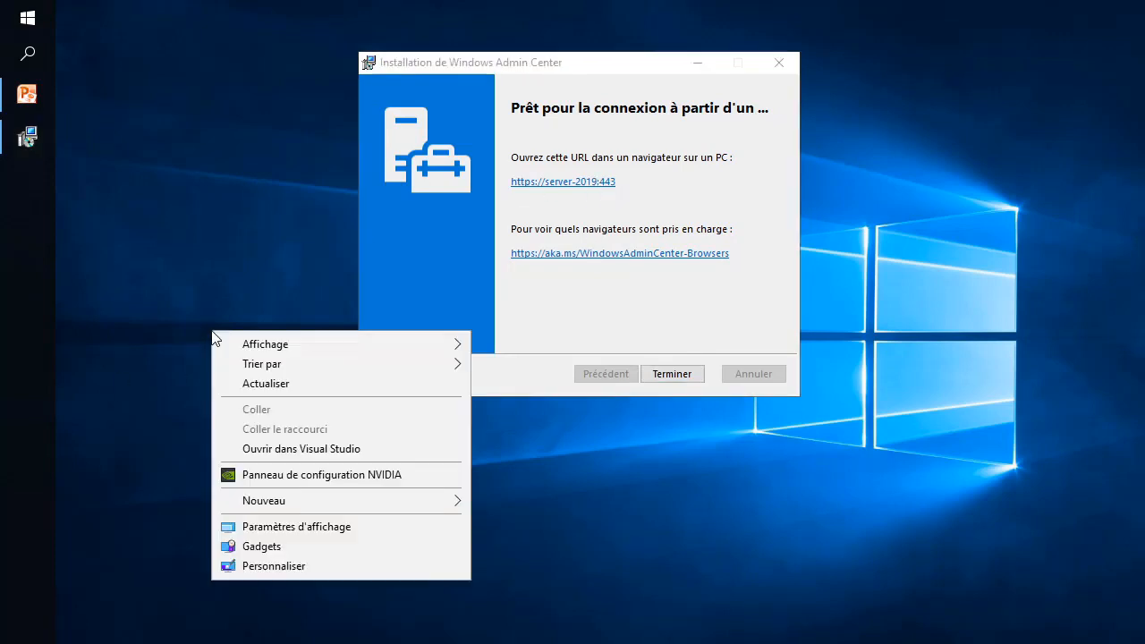
pyautogui.moveTo(408, 502)
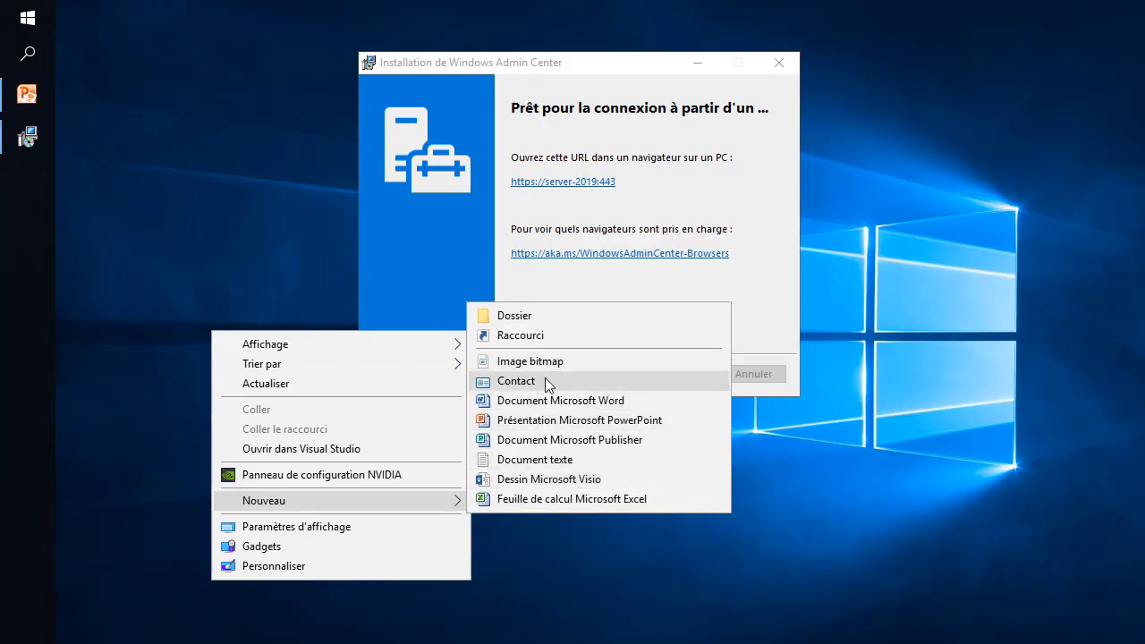
pyautogui.click(520, 335)
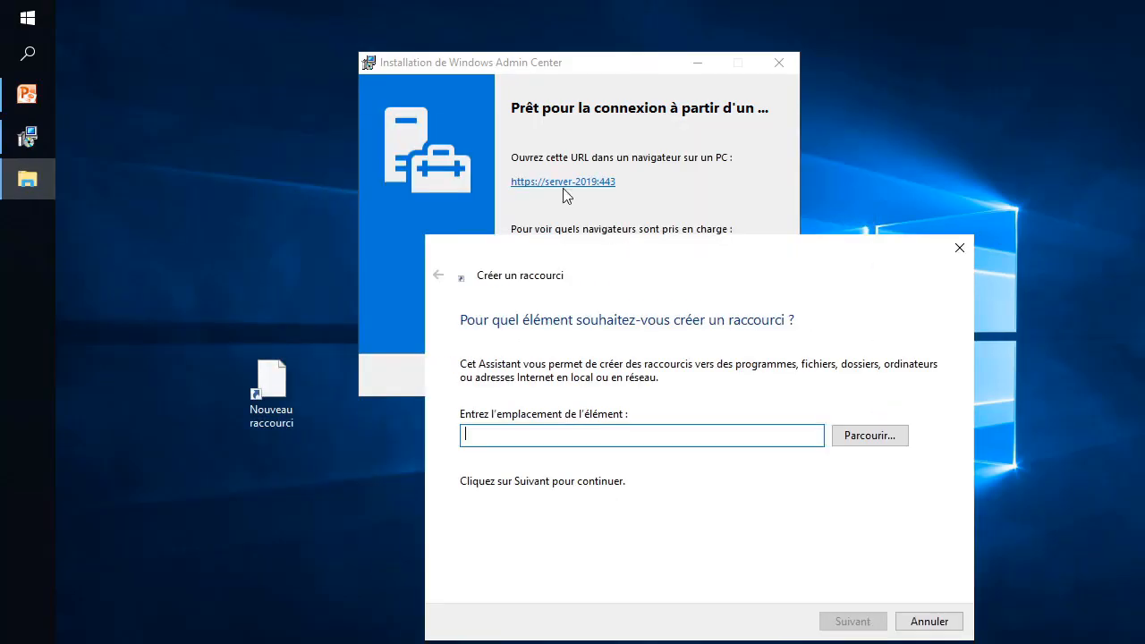
pyautogui.moveTo(600, 65); pyautogui.dragTo(362, 53)
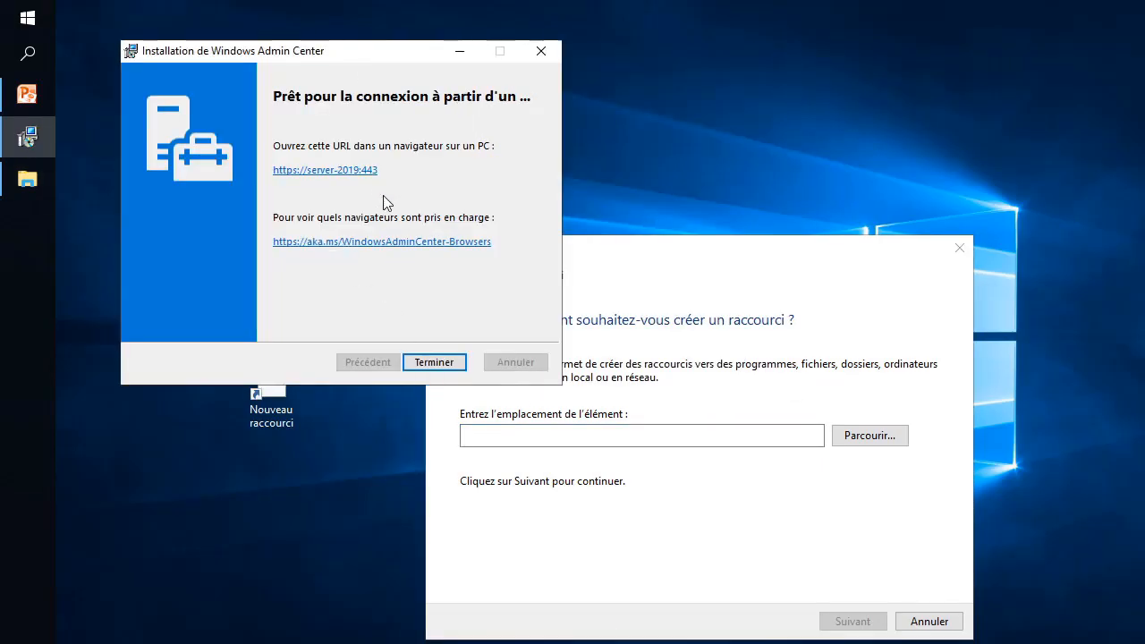
pyautogui.click(547, 434)
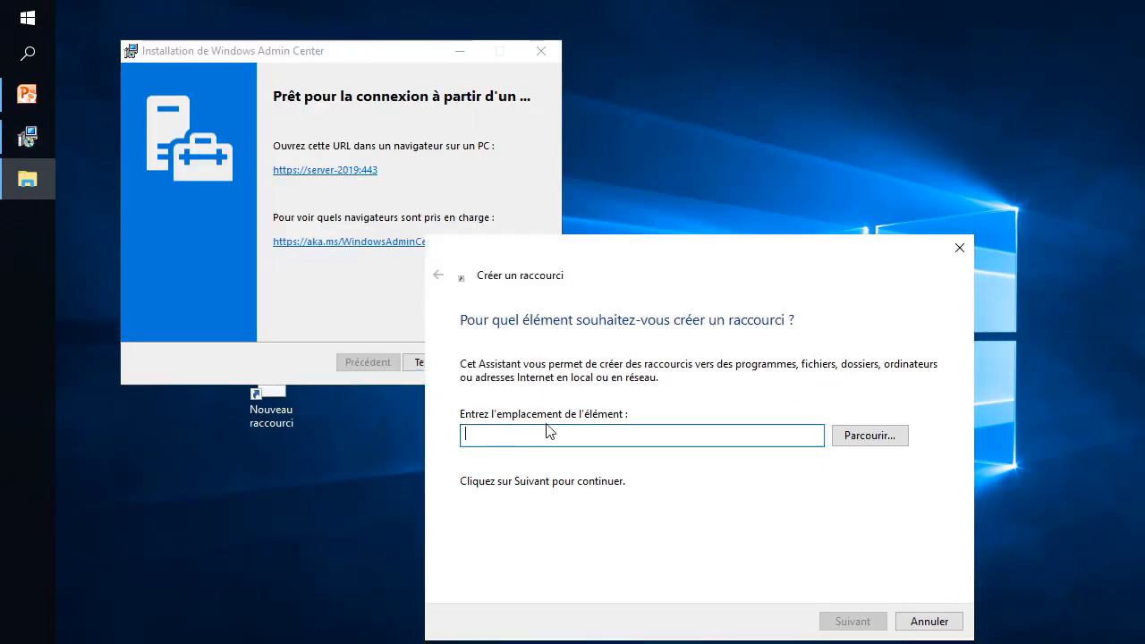
pyautogui.moveTo(643, 249); pyautogui.dragTo(761, 93)
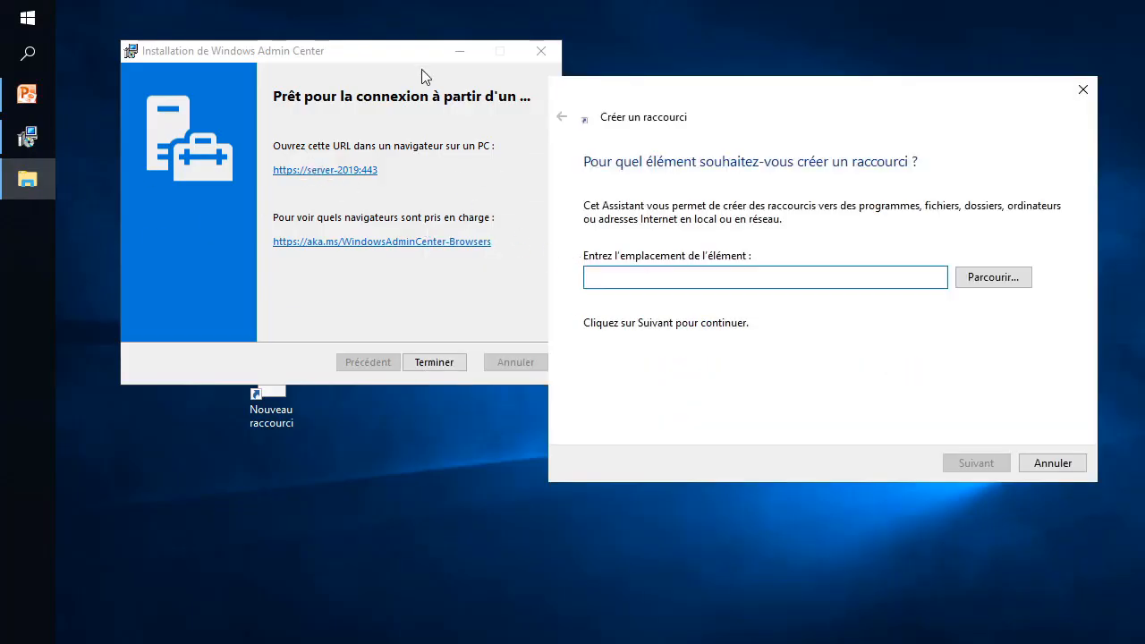
pyautogui.moveTo(421, 56); pyautogui.dragTo(383, 54)
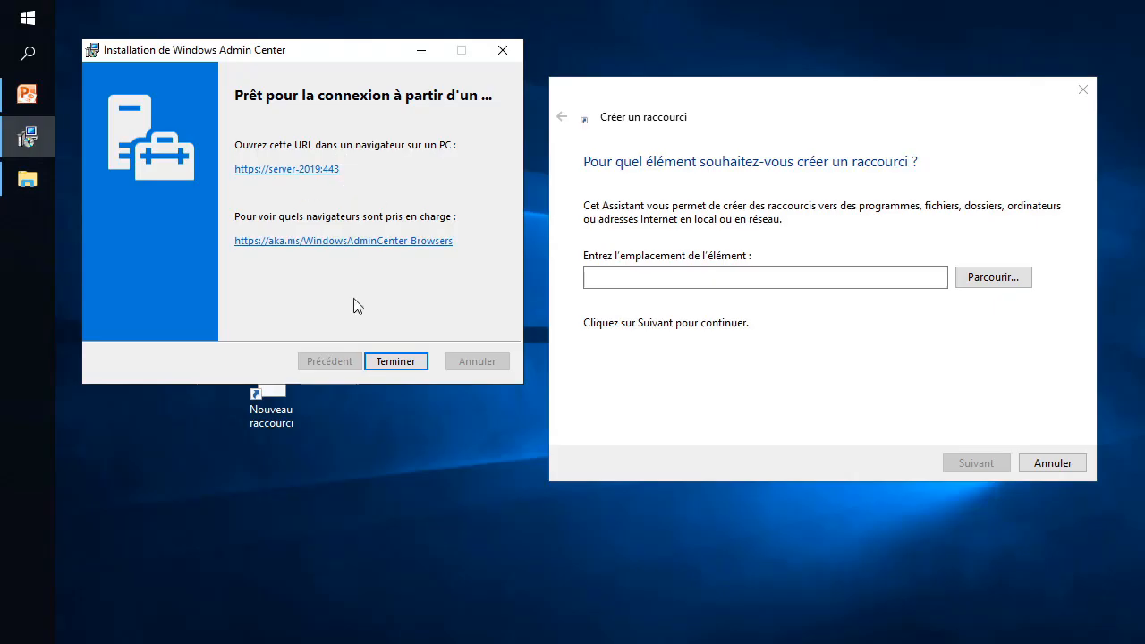
pyautogui.click(697, 278)
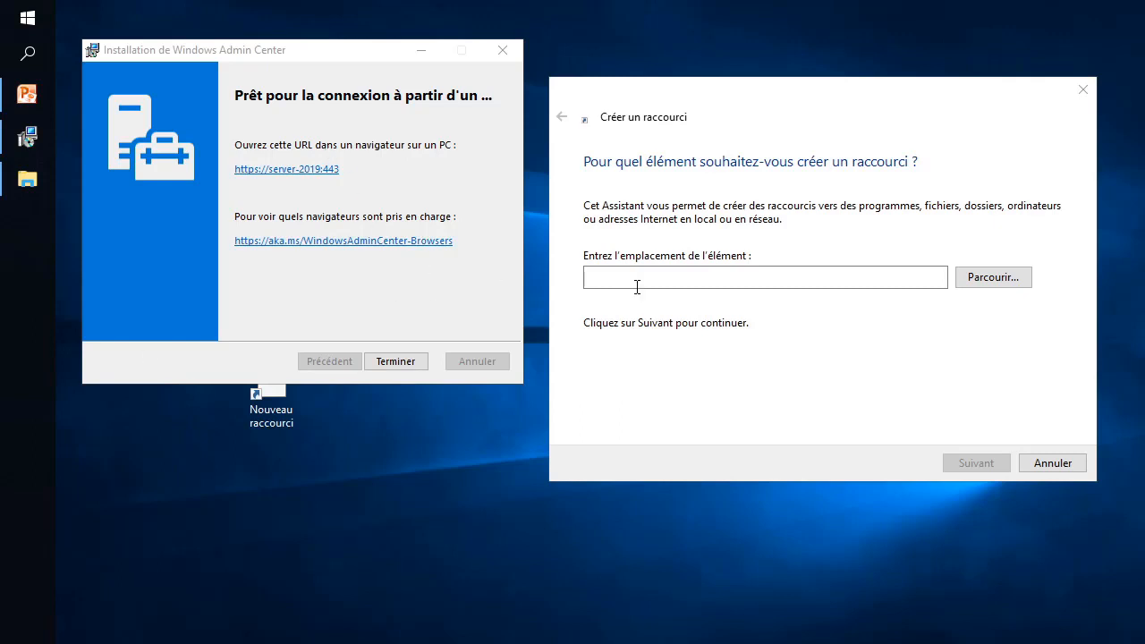
pyautogui.click(655, 274)
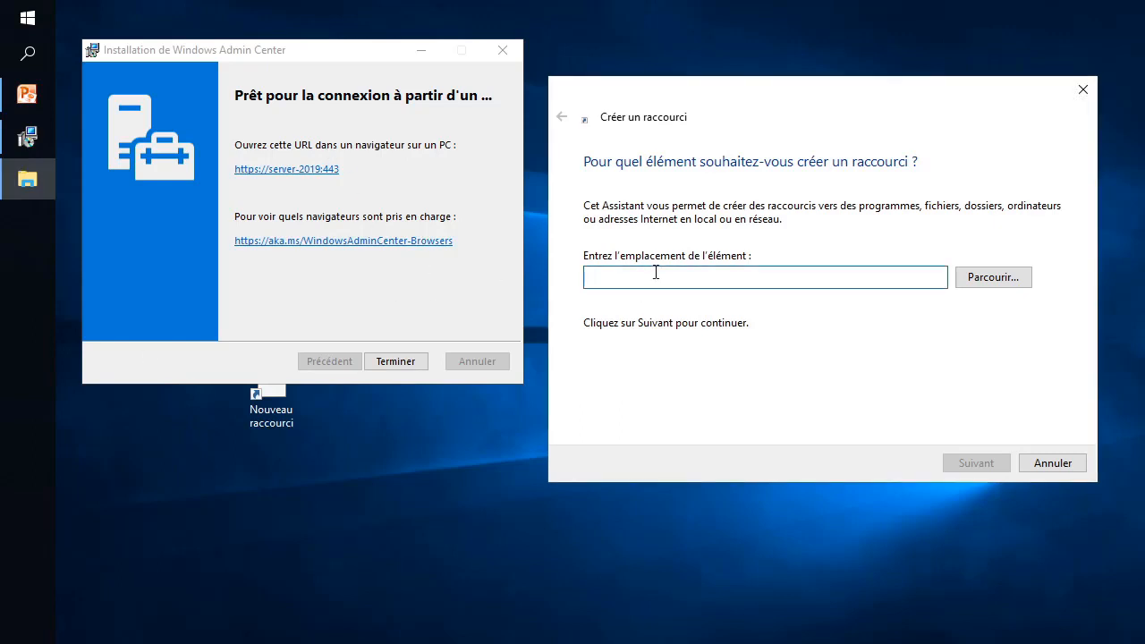
pyautogui.write('https://server-2019:443')
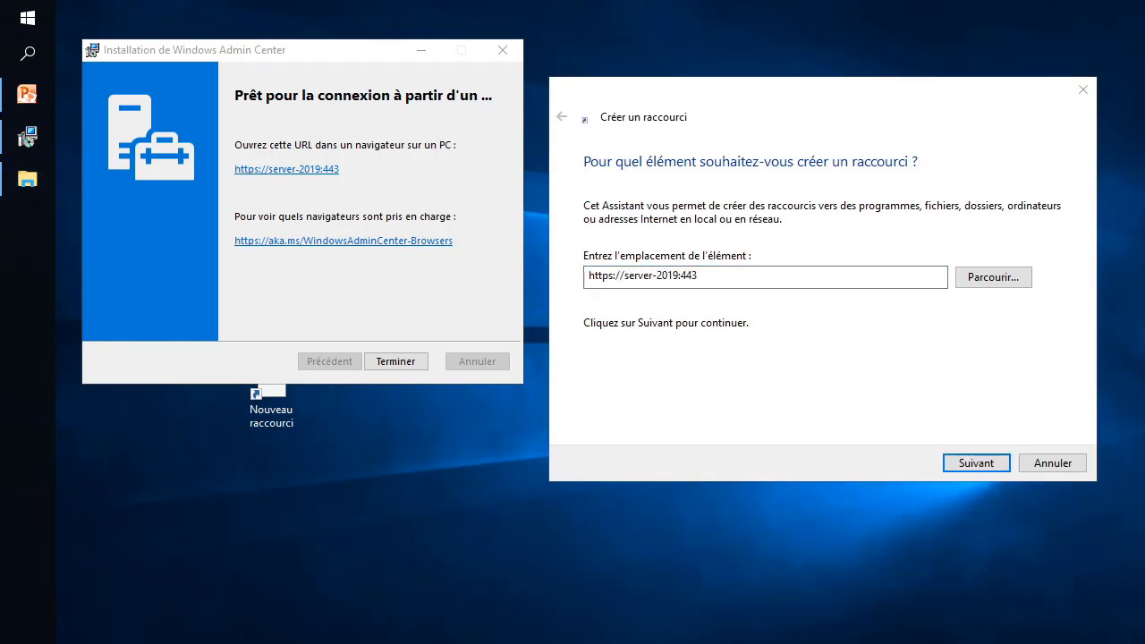
pyautogui.click(957, 464)
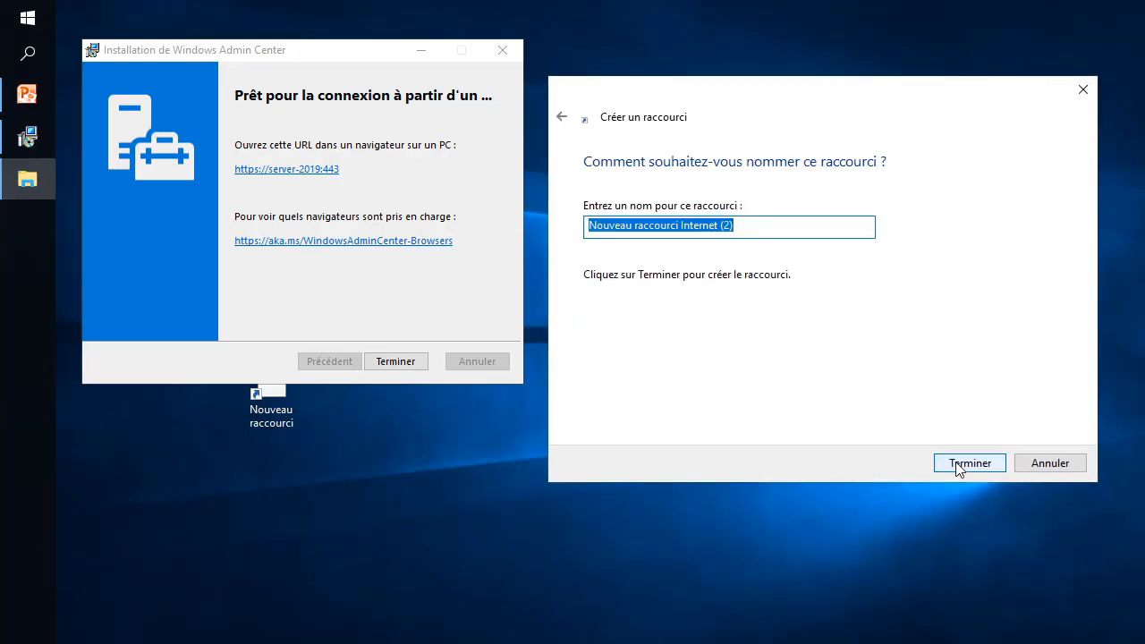
pyautogui.write('A')
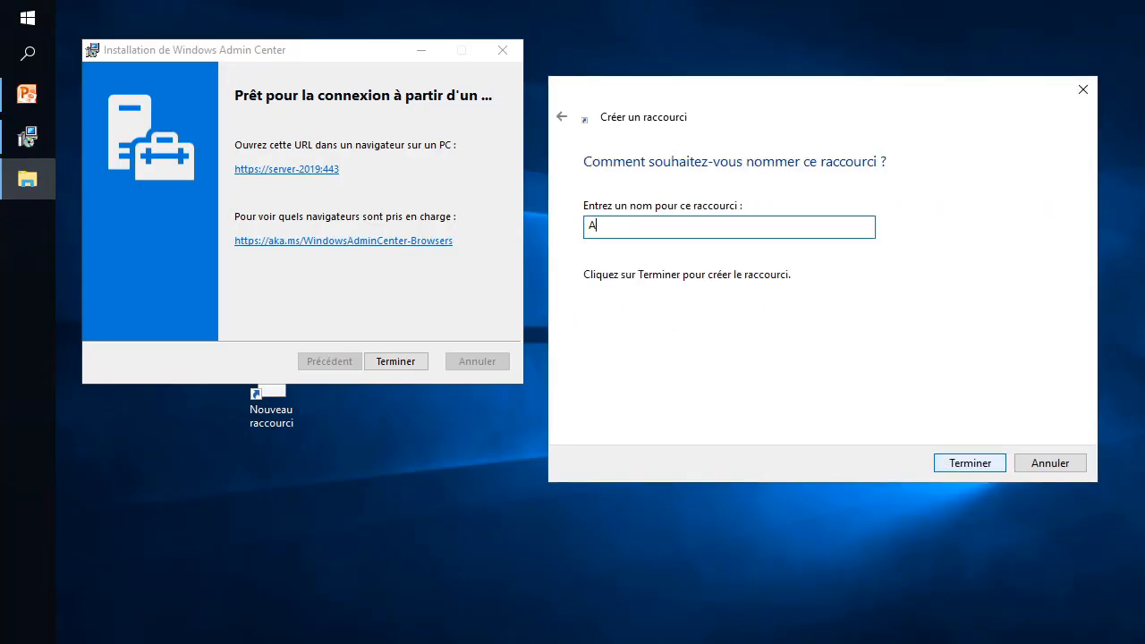
pyautogui.write('dmin center')
pyautogui.click(940, 460)
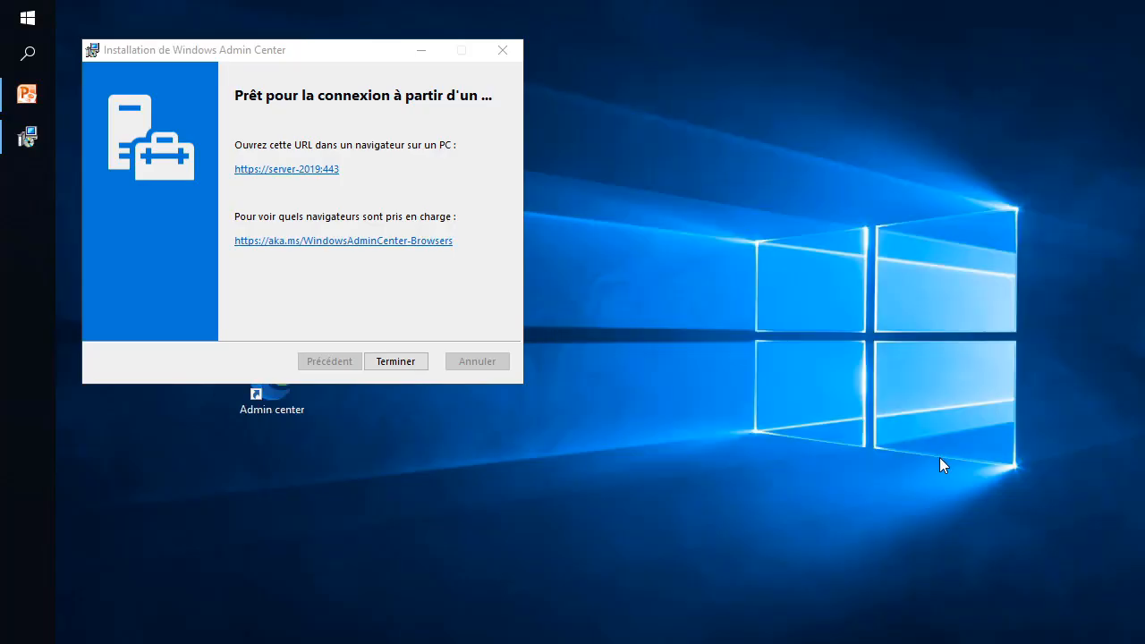
# Finish the server installation wizard and move the Admin center shortcut to the upper-left area of the desktop.
pyautogui.click(396, 368)
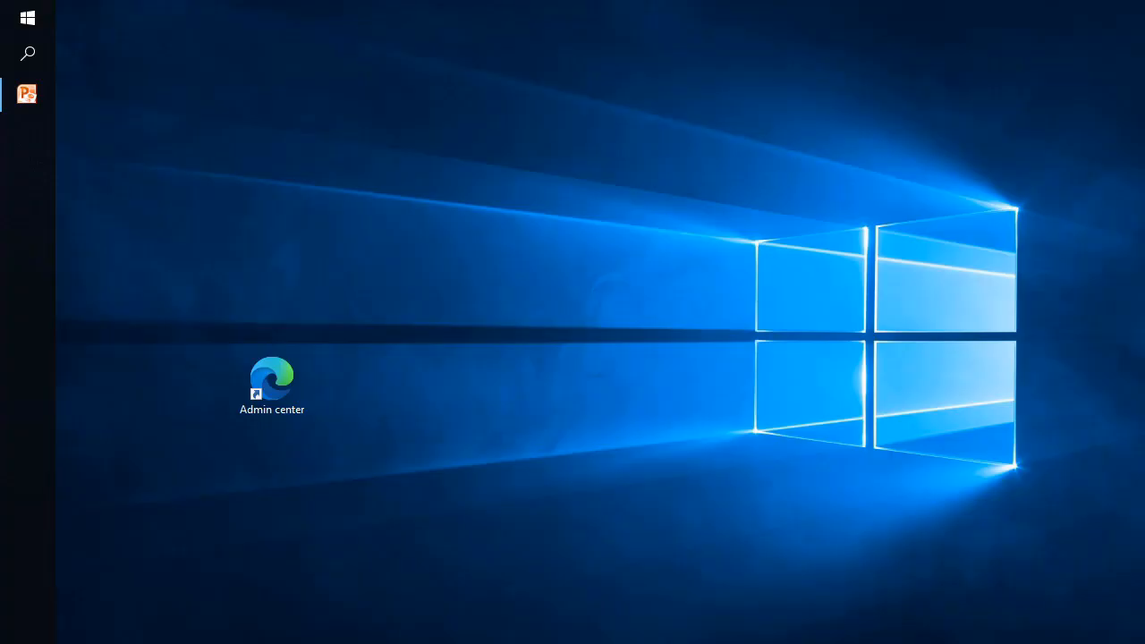
pyautogui.moveTo(289, 405); pyautogui.dragTo(152, 89)
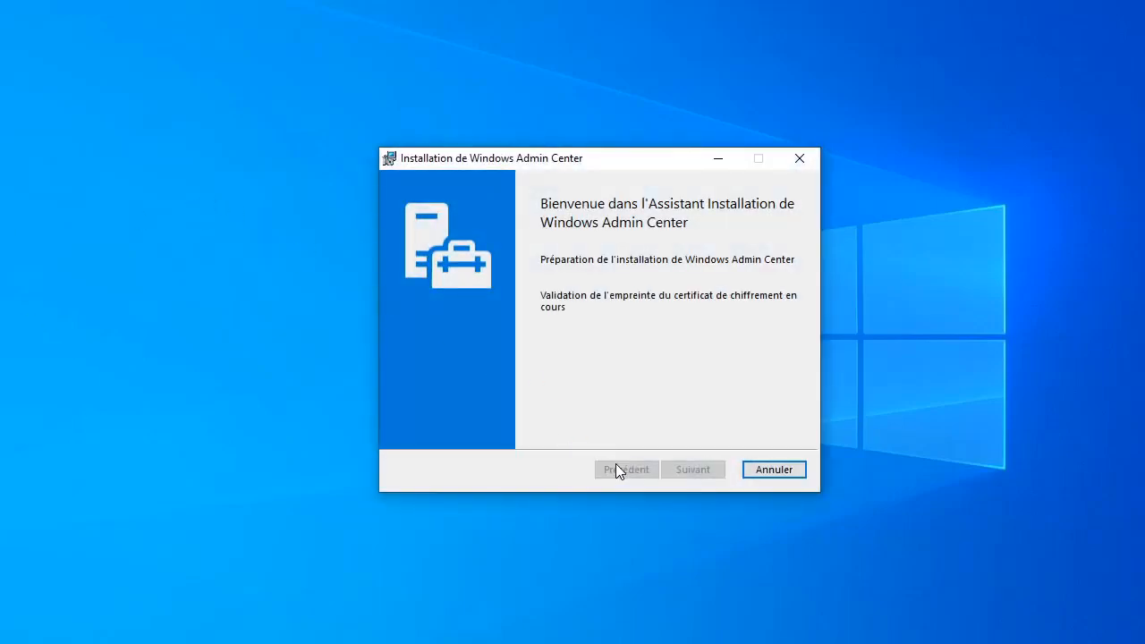
# In the Windows 10 installer, accept the licence terms, choose to use Microsoft Update, and continue to the port settings.
pyautogui.click(620, 446)
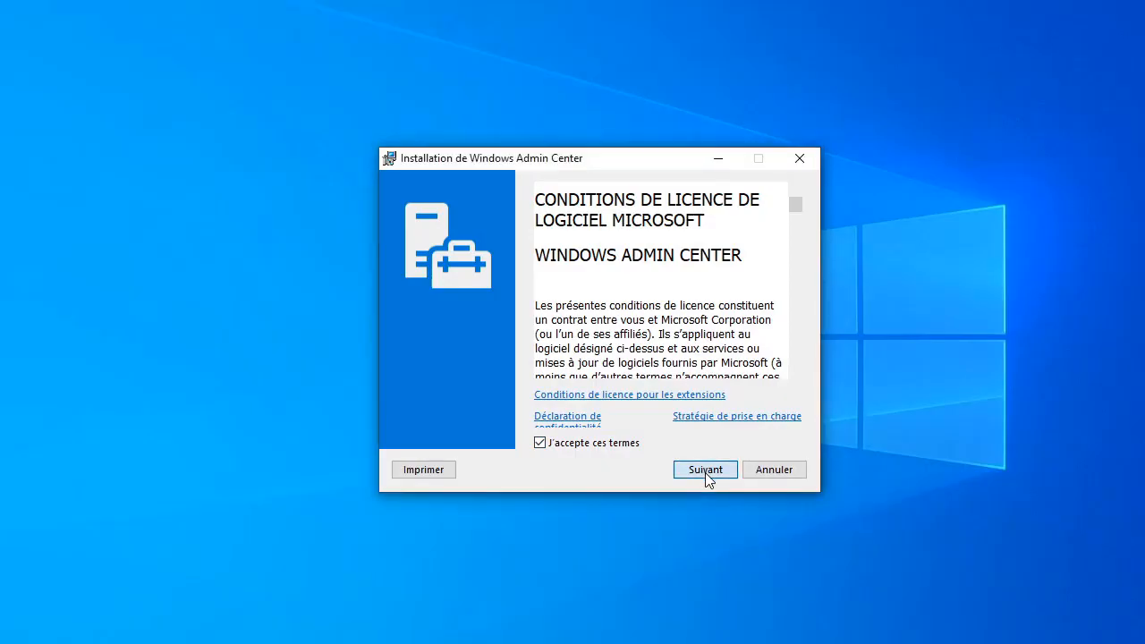
pyautogui.click(703, 471)
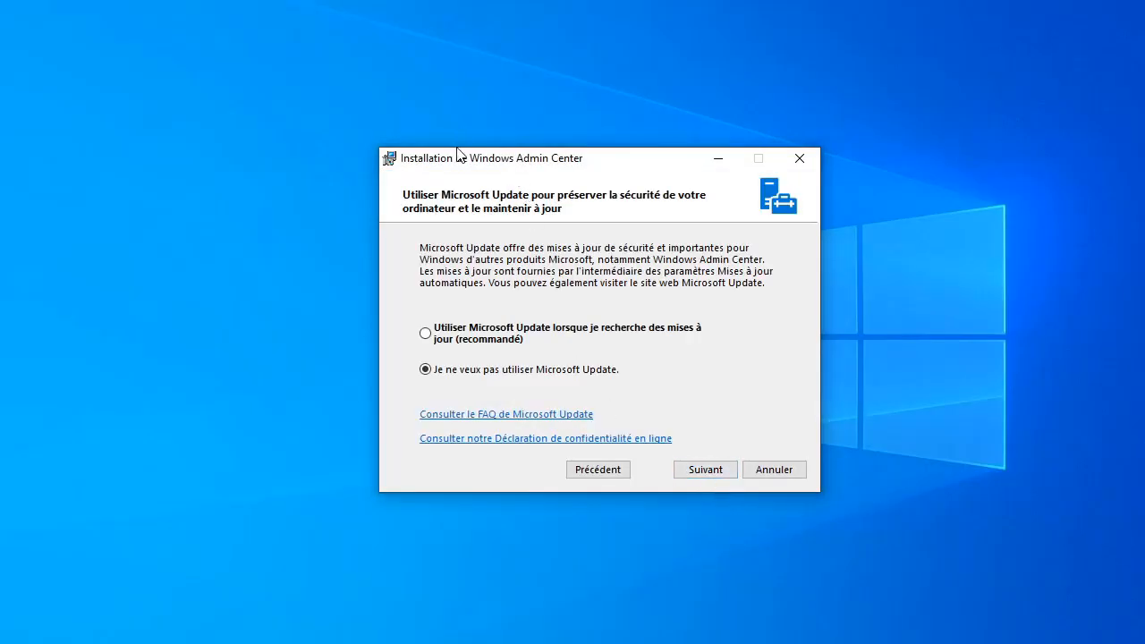
pyautogui.moveTo(460, 153); pyautogui.dragTo(401, 87)
pyautogui.click(412, 275)
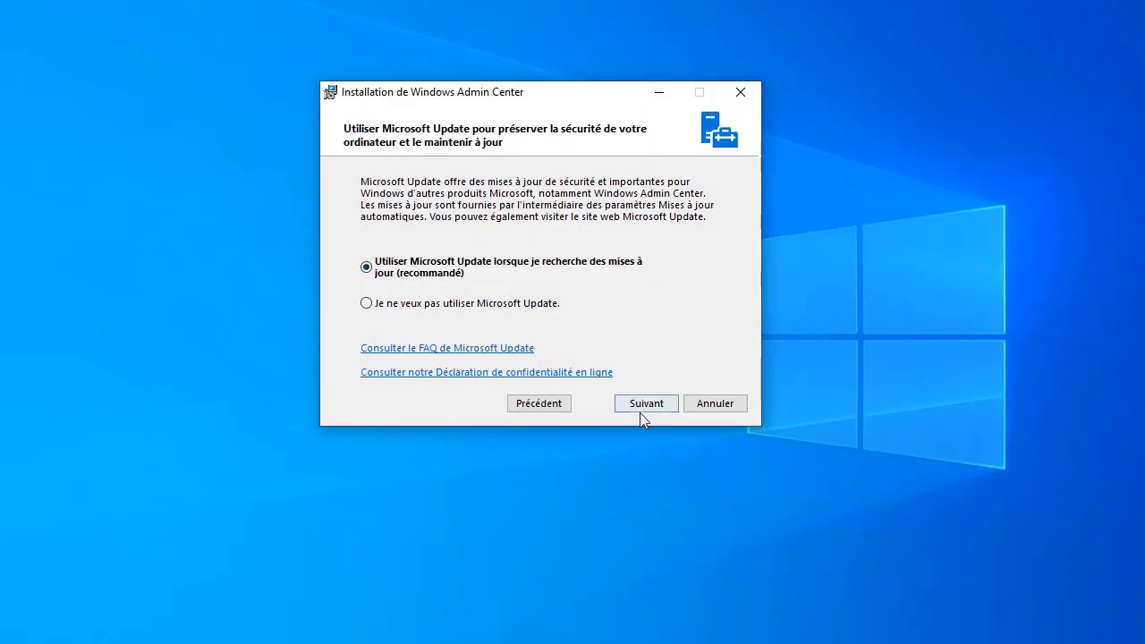
pyautogui.click(641, 409)
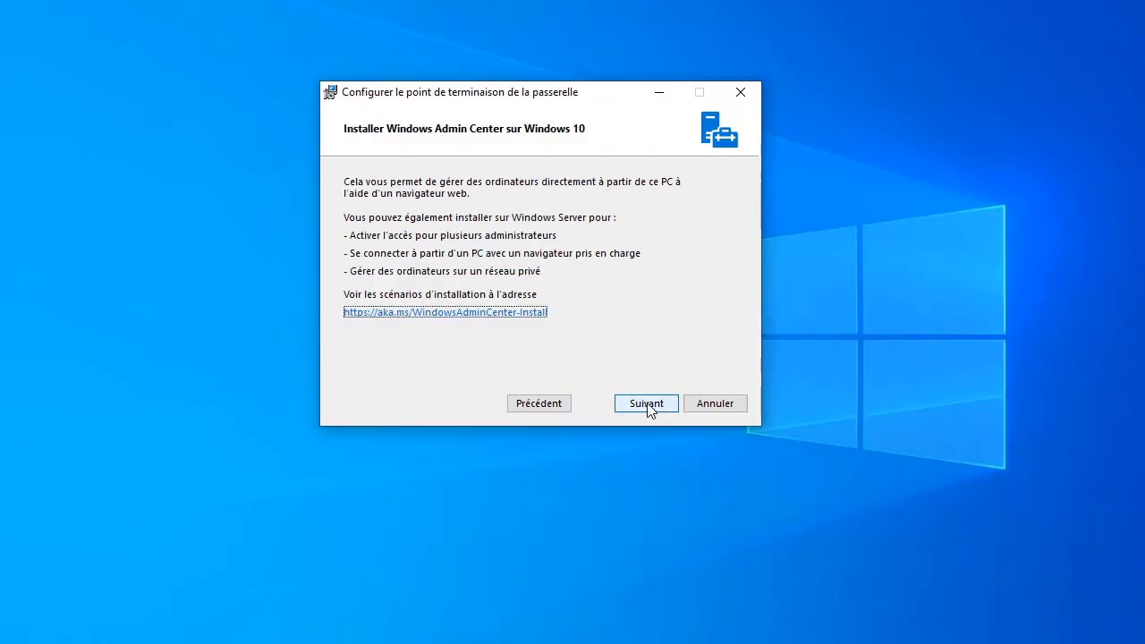
pyautogui.click(646, 402)
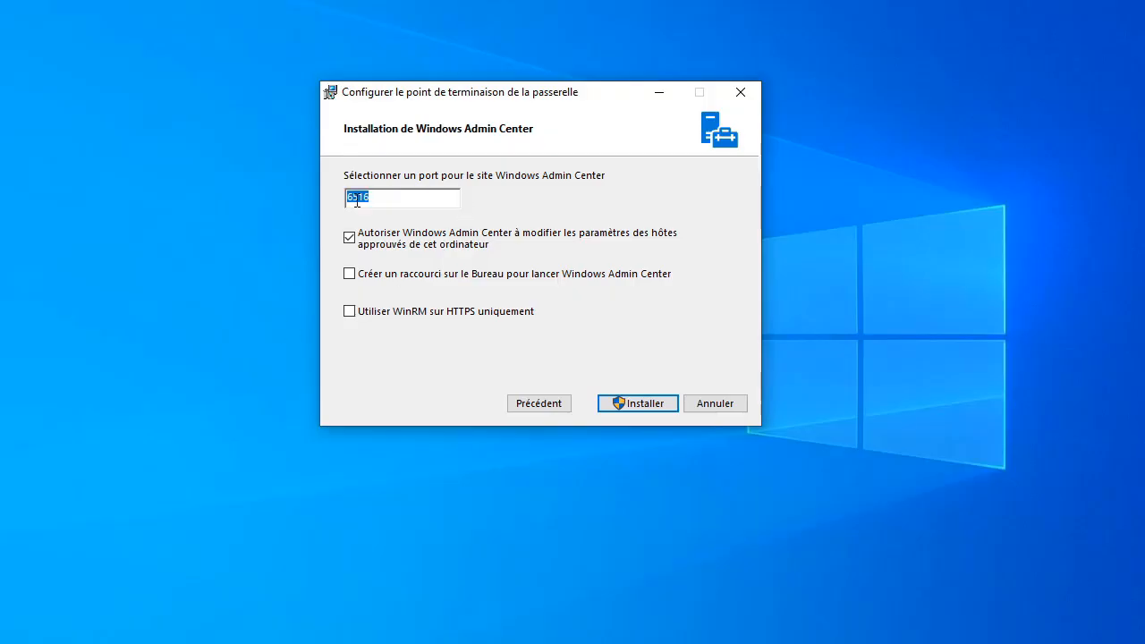
# Keep port 6516, choose to create a desktop shortcut for launching Windows Admin Center, and start the Windows 10 installation.
pyautogui.moveTo(378, 193); pyautogui.dragTo(330, 195)
pyautogui.moveTo(412, 204); pyautogui.dragTo(327, 201)
pyautogui.click(376, 199)
pyautogui.moveTo(372, 198); pyautogui.dragTo(359, 199)
pyautogui.click(382, 283)
pyautogui.click(614, 404)
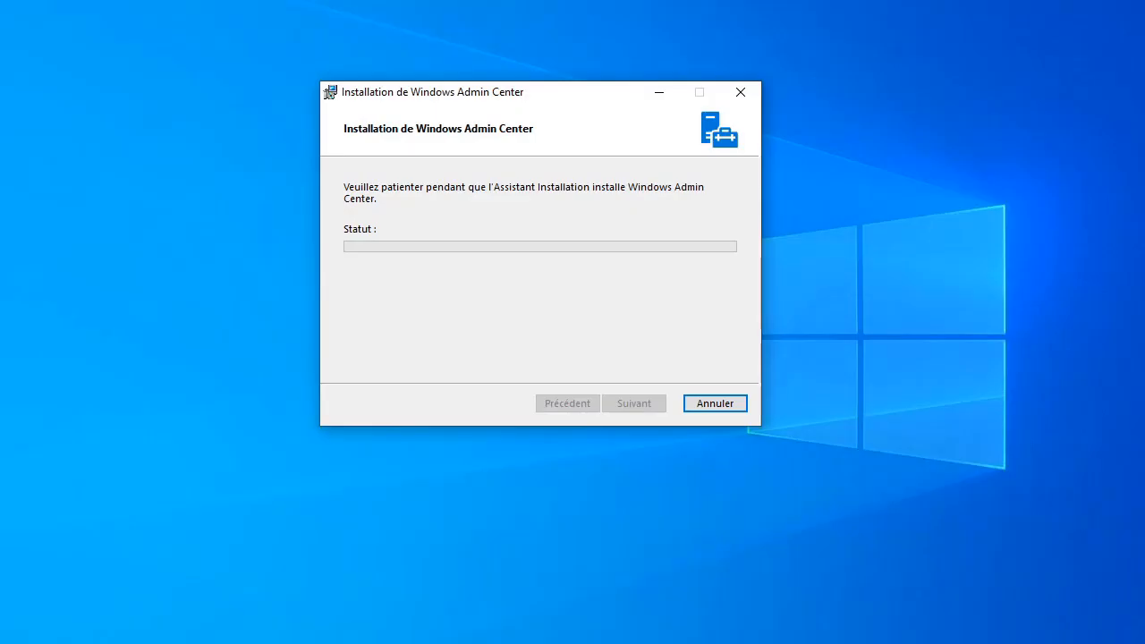
pyautogui.click(423, 362)
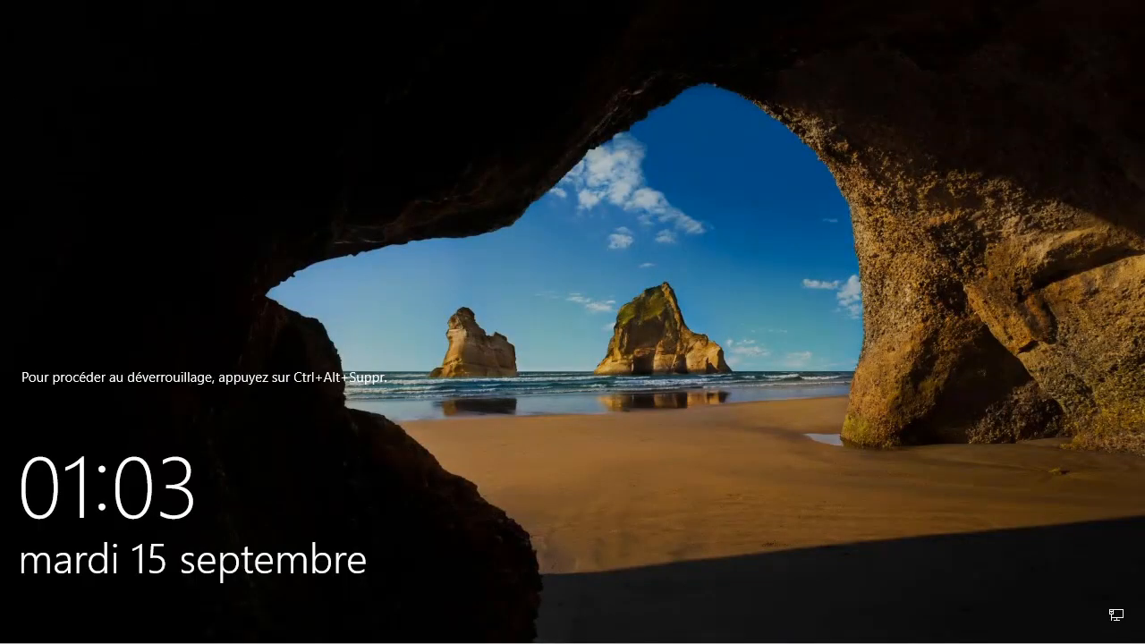
# Unlock the Windows session by entering the account password.
pyautogui.hotkey('ctrl', 'alt', 'Delete')
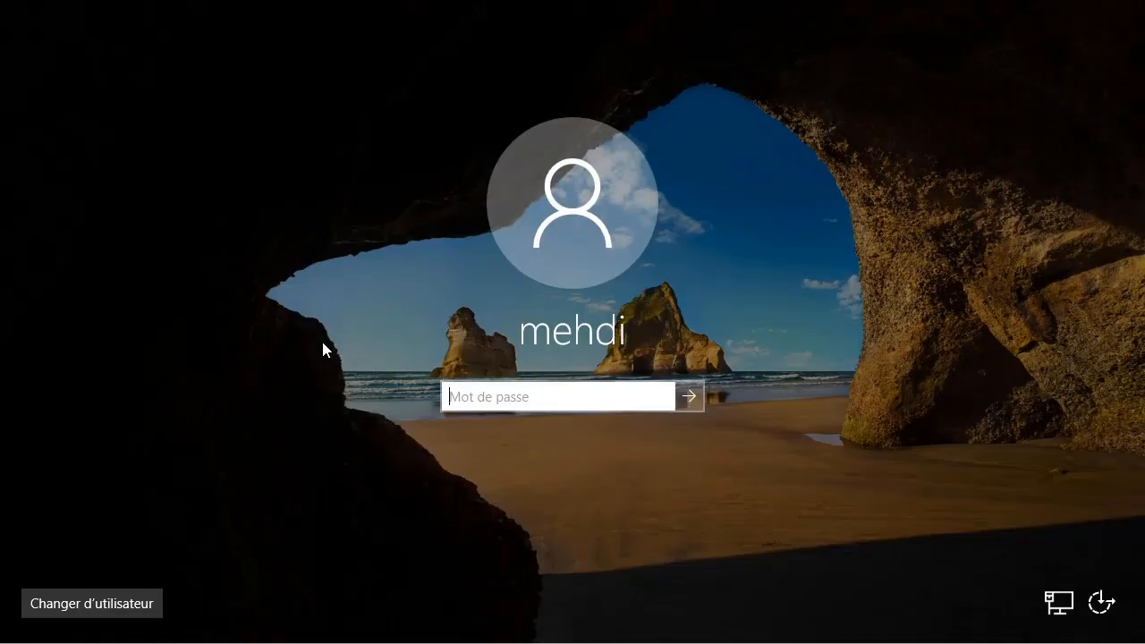
pyautogui.write('•••')
pyautogui.press('Return')
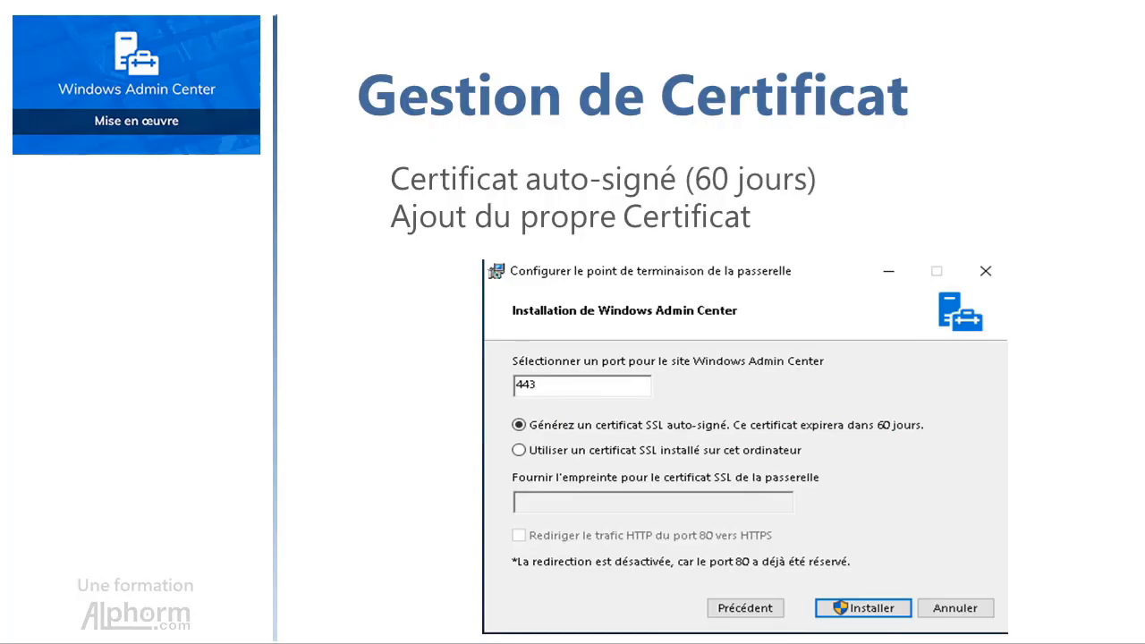
pyautogui.click(850, 181)
pyautogui.moveTo(823, 166); pyautogui.dragTo(817, 189)
pyautogui.moveTo(756, 193); pyautogui.dragTo(813, 193)
pyautogui.moveTo(700, 242); pyautogui.dragTo(580, 246)
pyautogui.moveTo(377, 463)
pyautogui.mouseDown()
pyautogui.moveTo(443, 459)
pyautogui.moveTo(443, 471)
pyautogui.moveTo(478, 451)
pyautogui.moveTo(445, 466)
pyautogui.mouseUp()
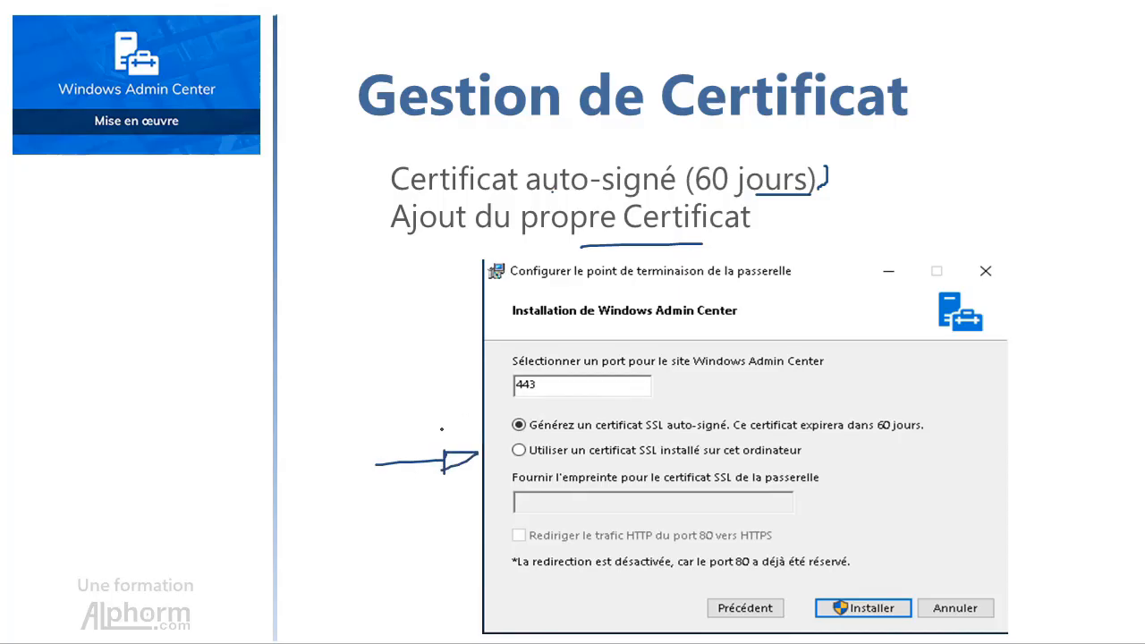
pyautogui.moveTo(872, 460); pyautogui.dragTo(760, 469)
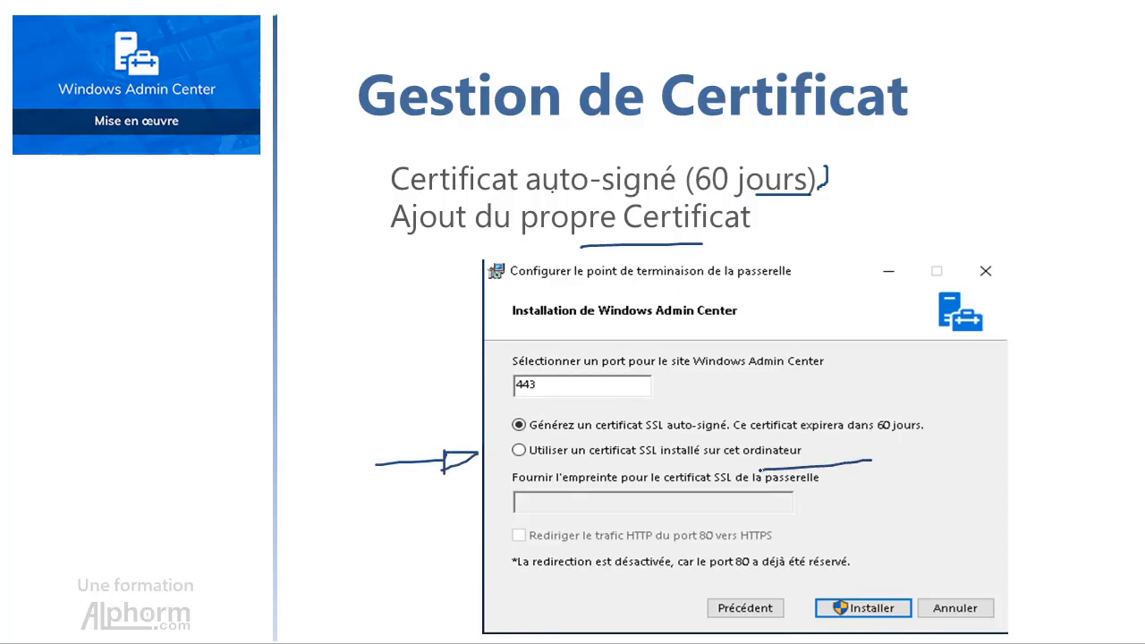